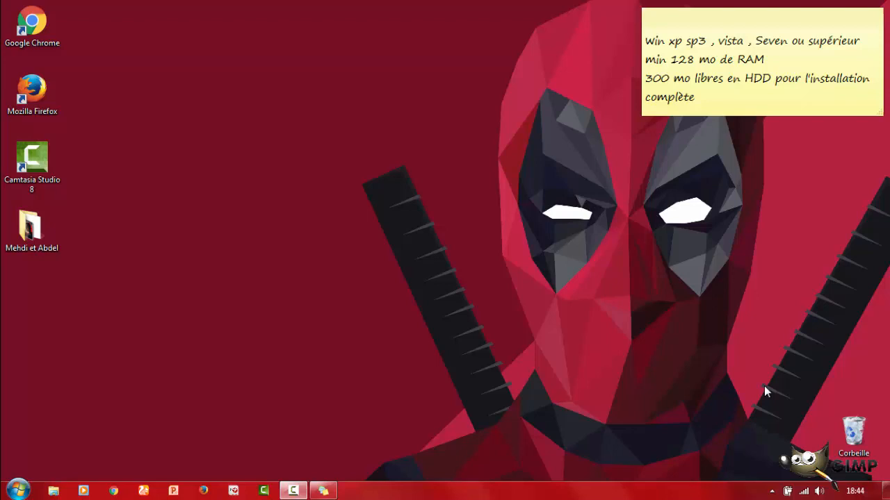
Step: Switch to the web browser, search Google for "the gimp" and open the official GIMP website
click(143, 491)
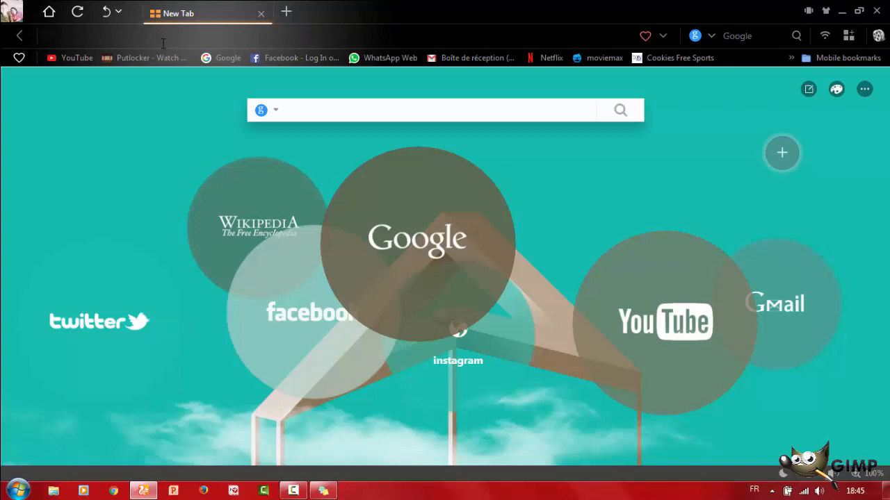
text(the )
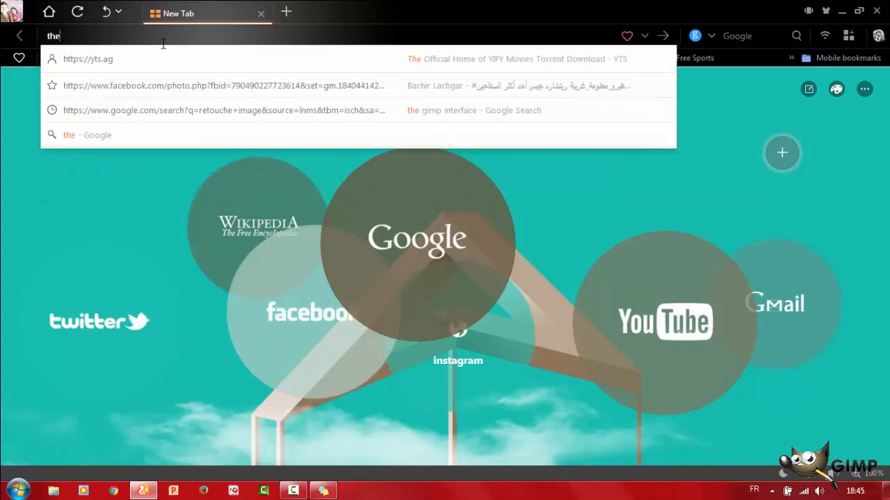
text(gimp7)
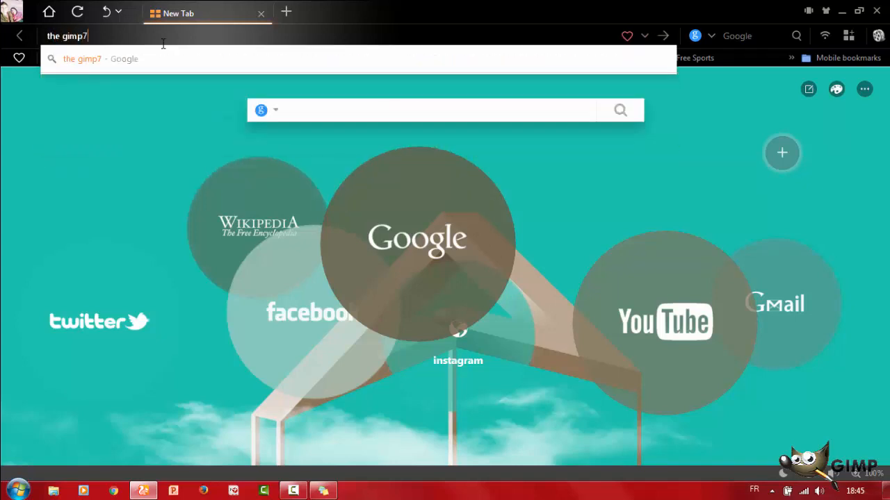
key(BackSpace)
key(Return)
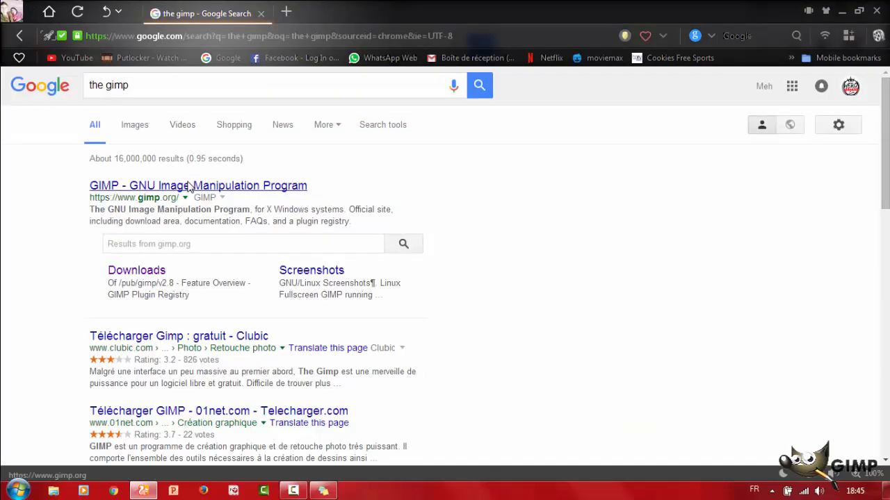
click(189, 186)
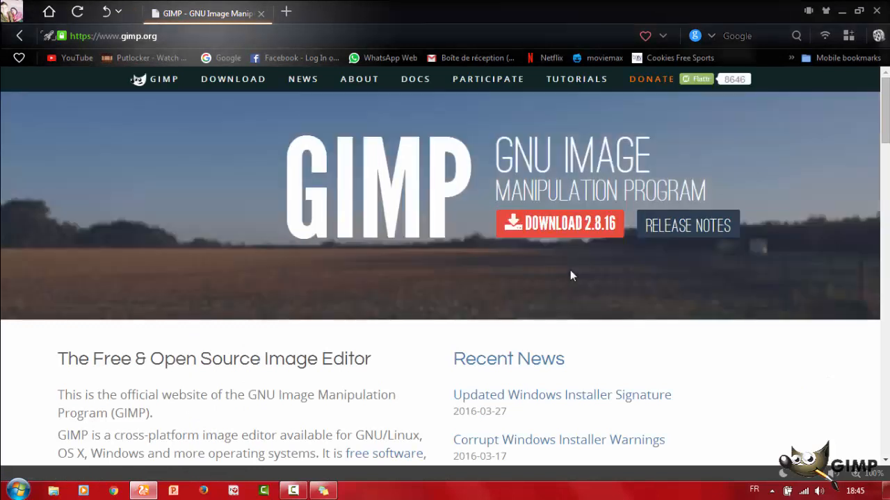
Step: Download the GIMP 2.8.16 Windows installer directly from the official downloads page, saving it locally to the Desktop
click(581, 235)
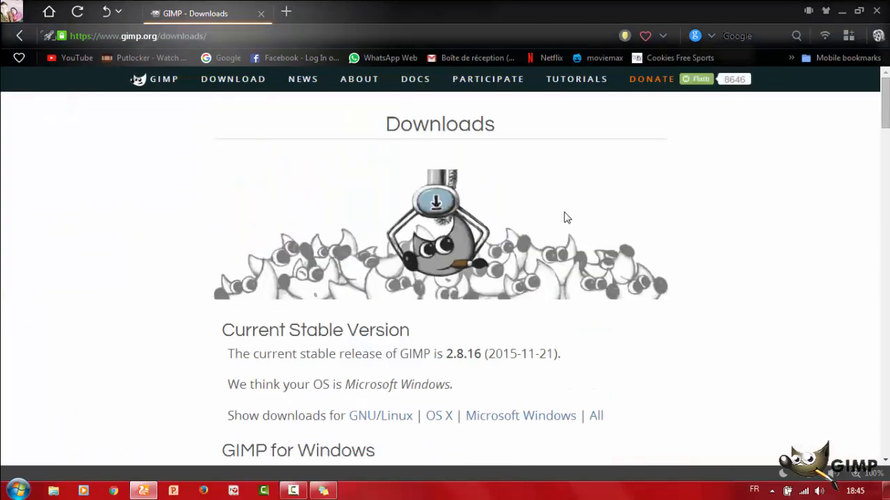
scroll(505, 245, down, 3)
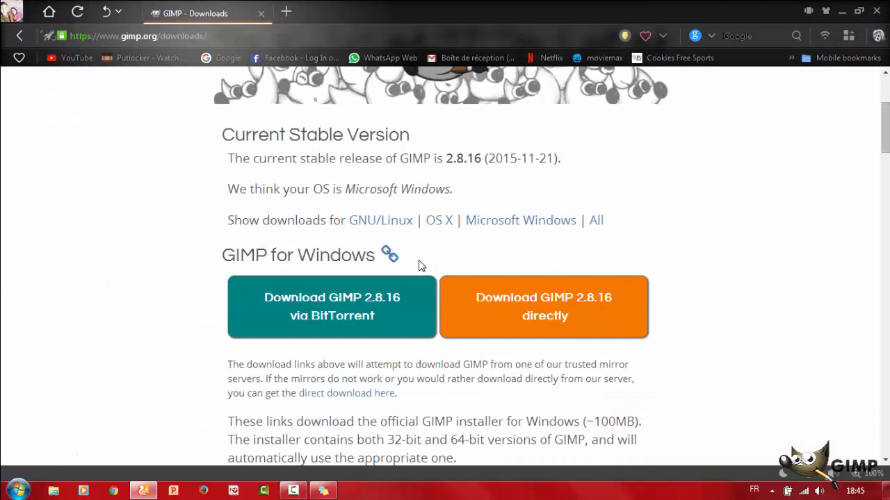
scroll(417, 260, down, 1)
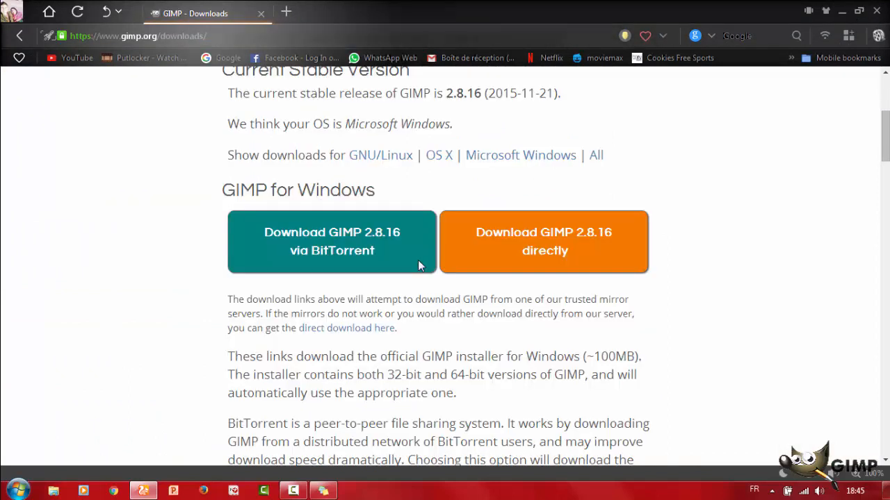
click(549, 251)
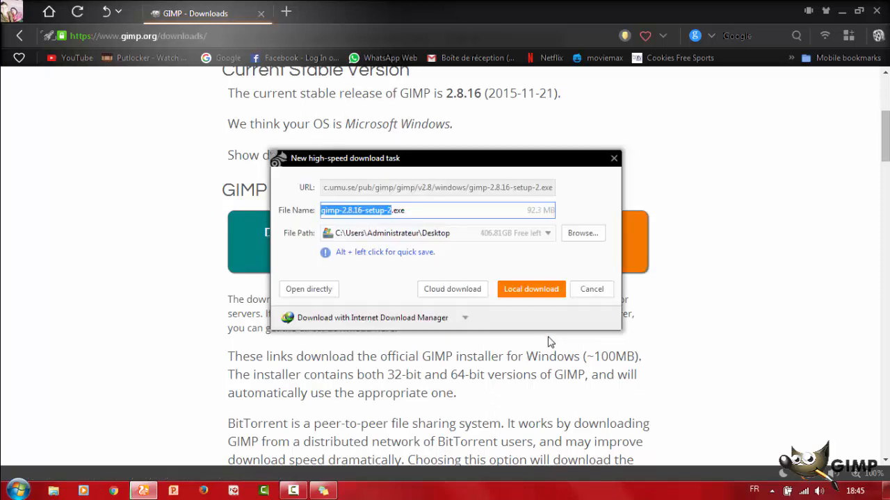
click(526, 289)
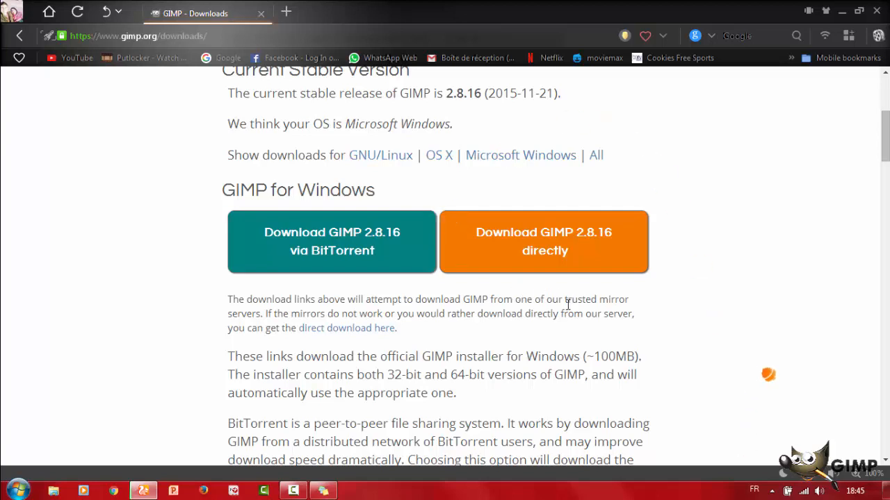
Step: Close the sticky note listing the system requirements on the desktop
mouse_move(789, 420)
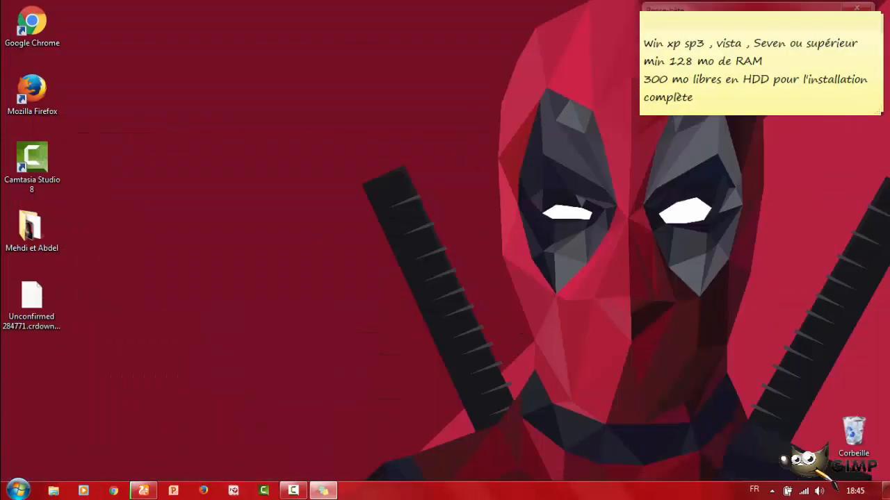
key(alt+F4)
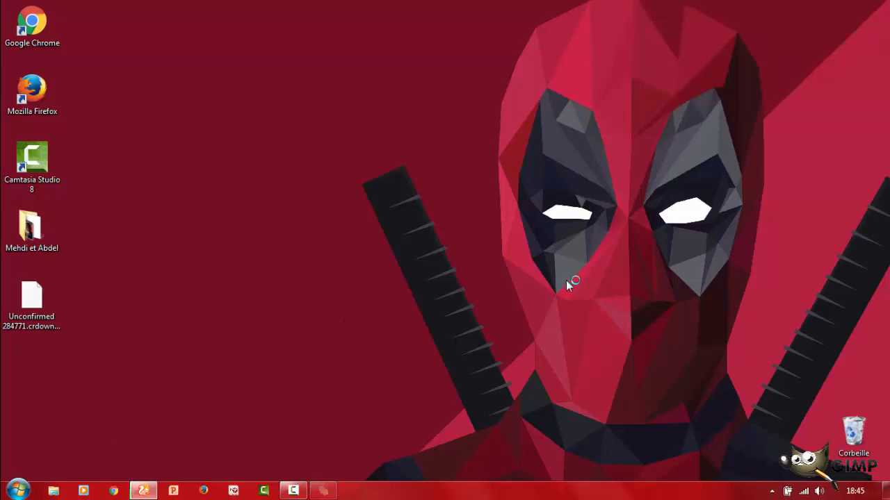
mouse_move(155, 494)
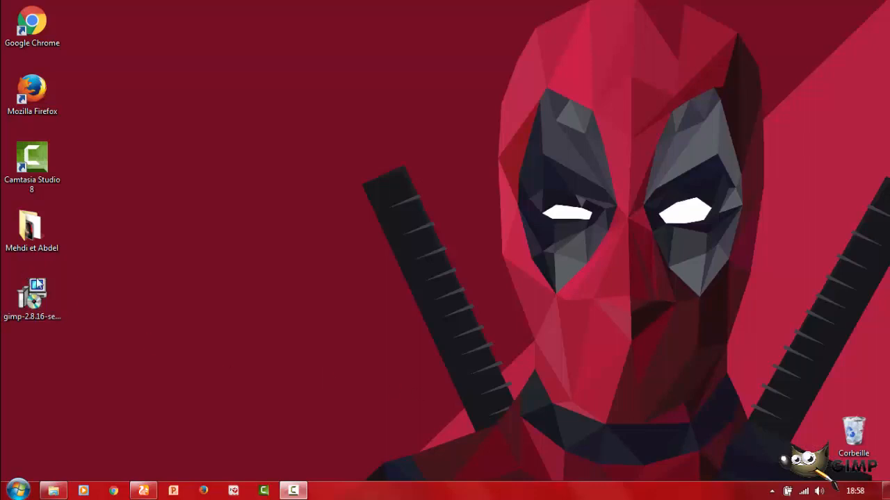
Step: Start the GIMP 2.8.16 installer in French and choose a customized setup with folder C:\Program Files\GIMP 2 and the complete installation
double_click(39, 297)
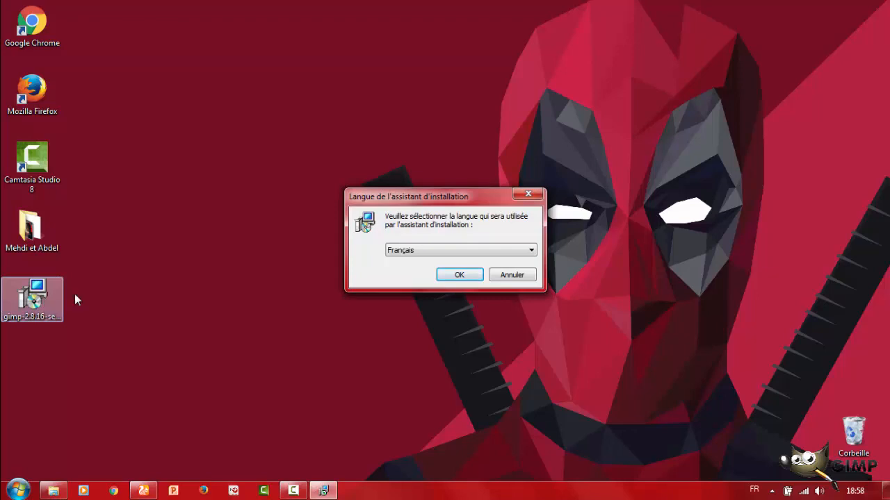
click(455, 275)
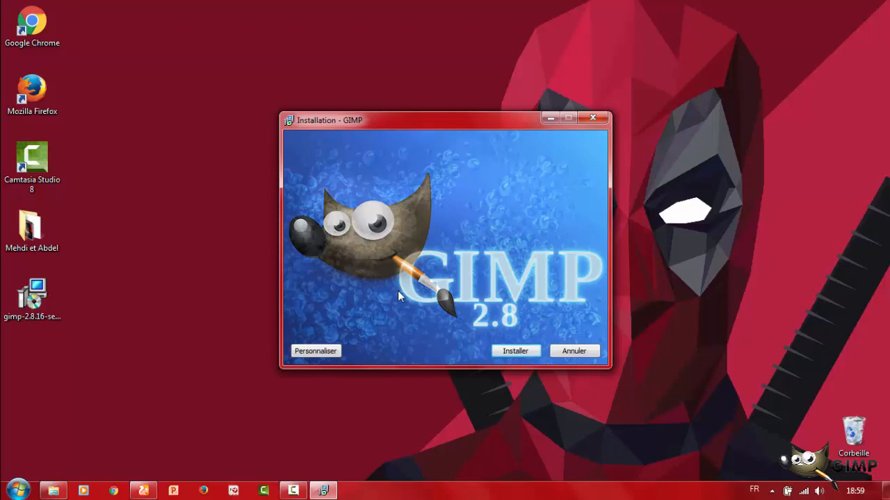
click(334, 352)
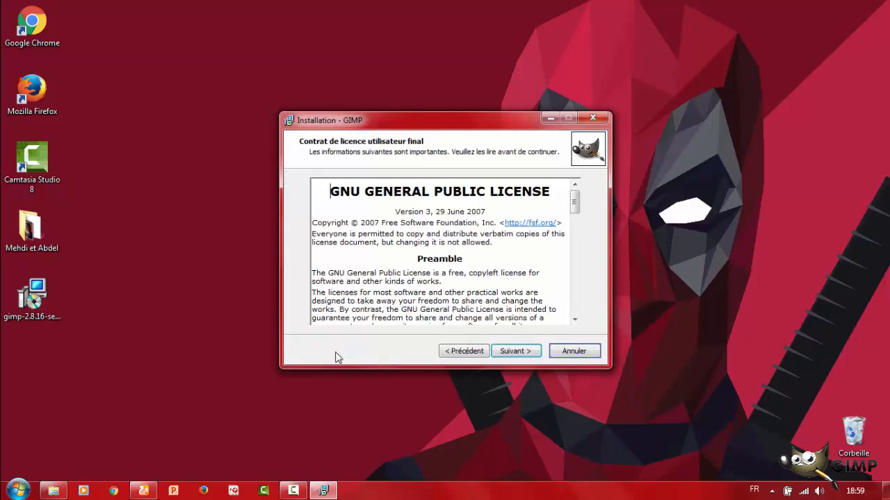
click(524, 352)
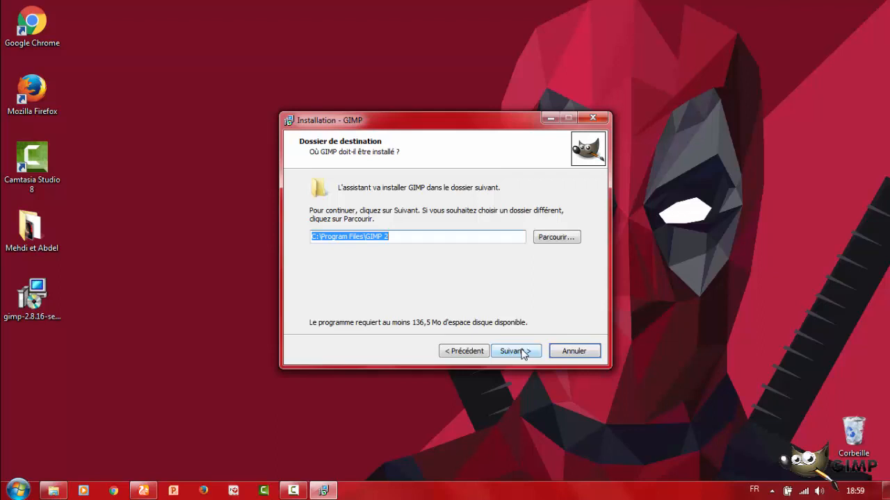
click(524, 353)
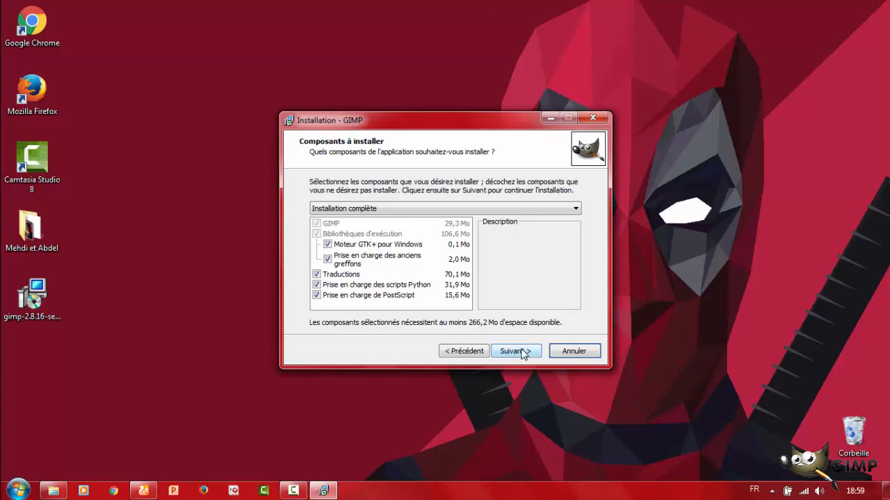
click(523, 353)
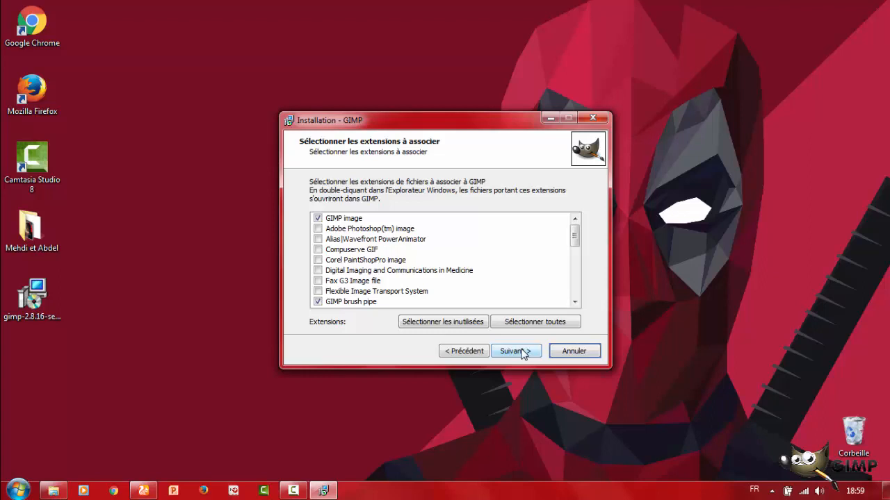
Step: Associate all the listed image file types with GIMP and proceed to the additional tasks
click(318, 228)
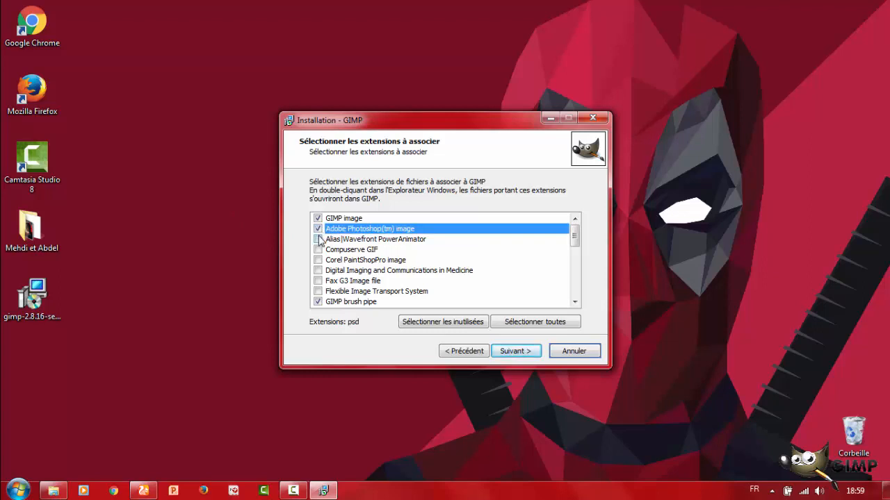
click(317, 239)
click(318, 250)
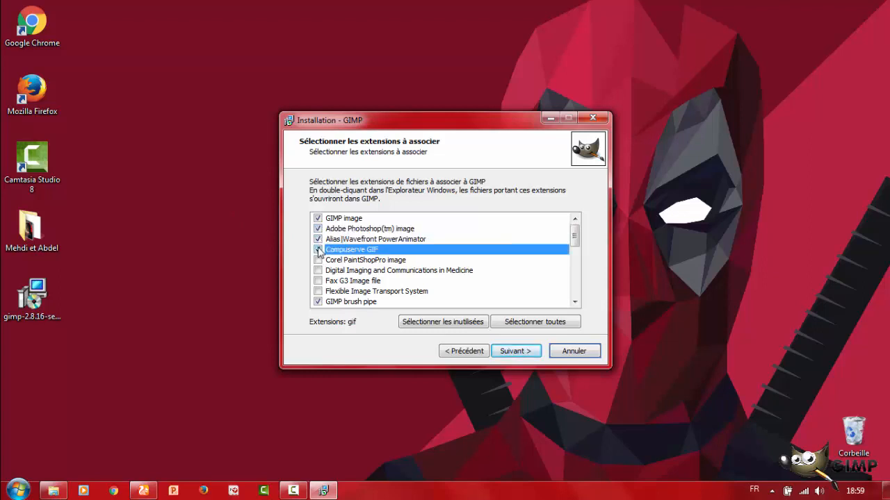
click(318, 260)
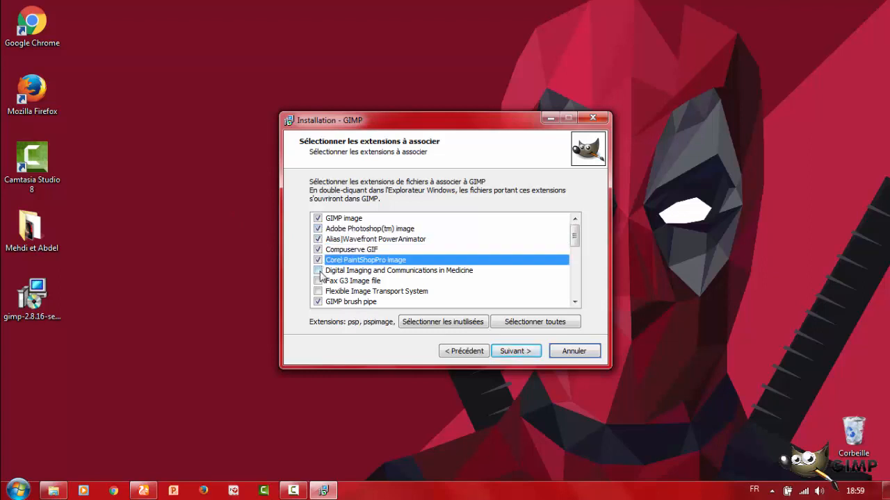
click(562, 322)
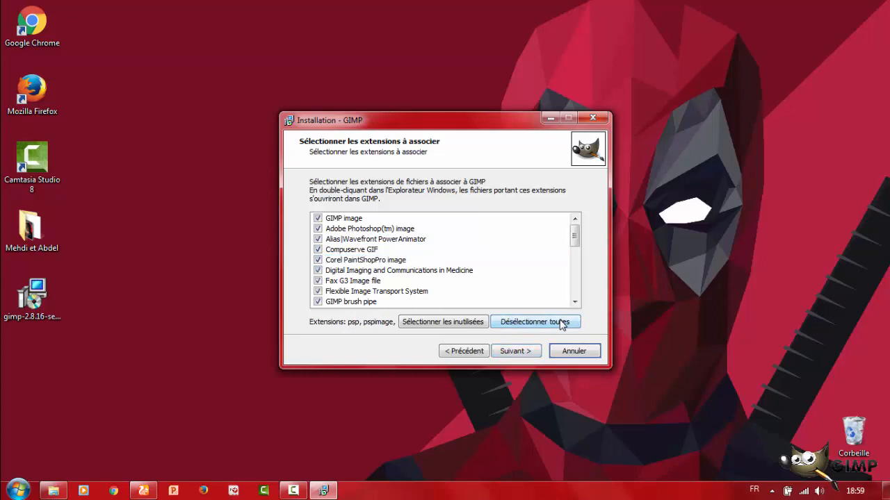
click(516, 352)
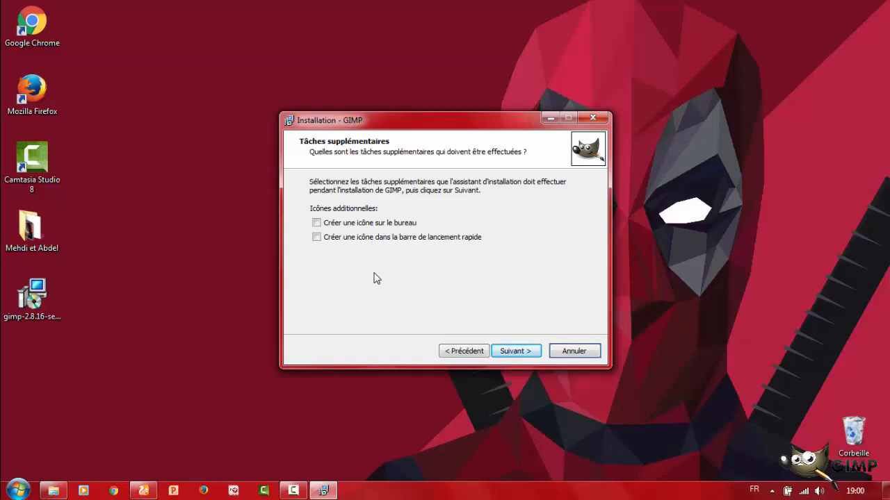
Step: Enable both the desktop icon and the quick launch icon, and review the installation summary
click(317, 223)
click(317, 238)
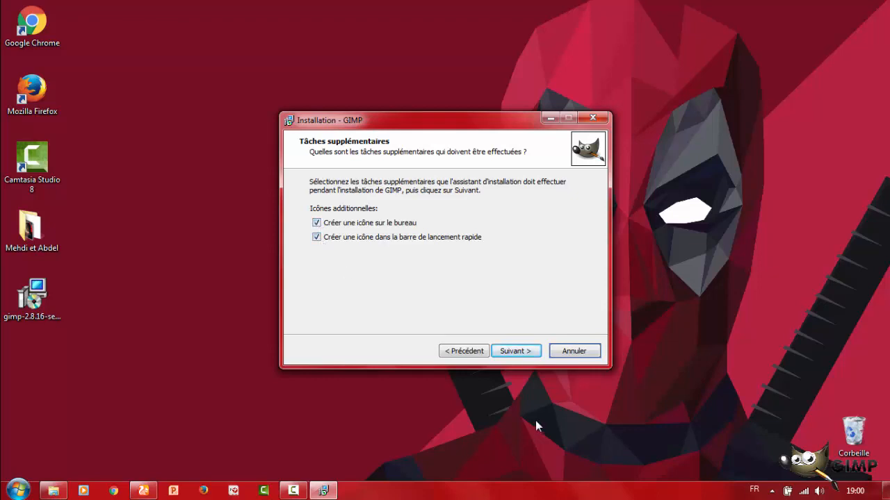
click(512, 353)
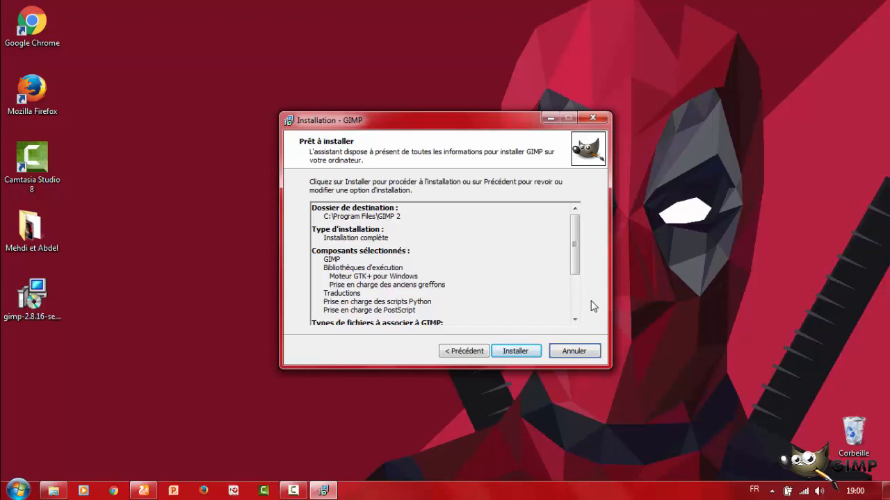
drag(578, 248, 588, 289)
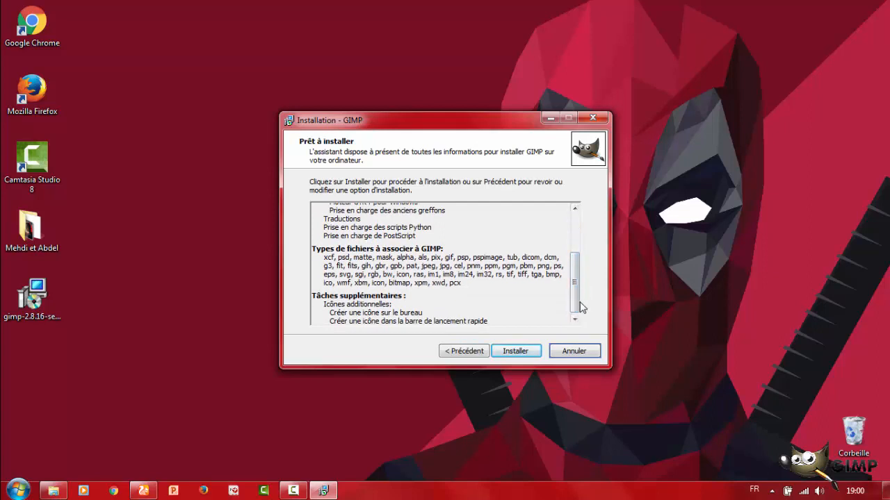
Step: Go back to the installer's opening page and start the GIMP installation from there
click(476, 353)
click(476, 353)
click(475, 353)
click(475, 353)
click(475, 353)
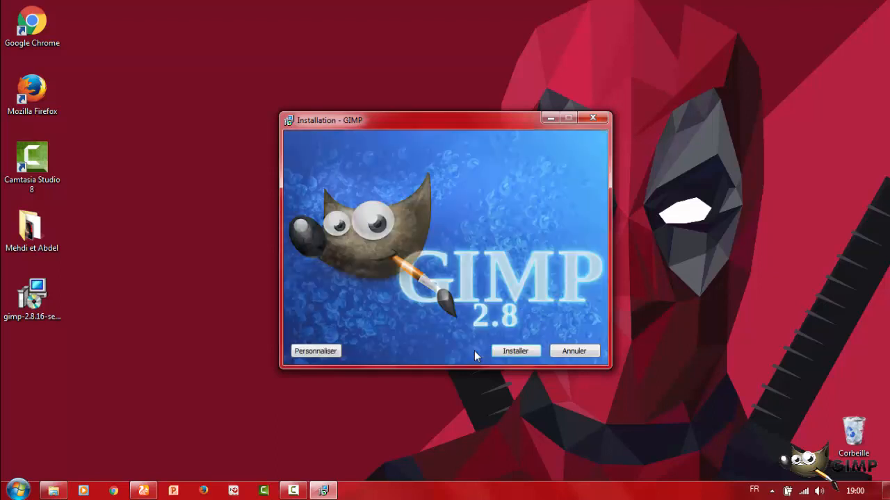
click(515, 352)
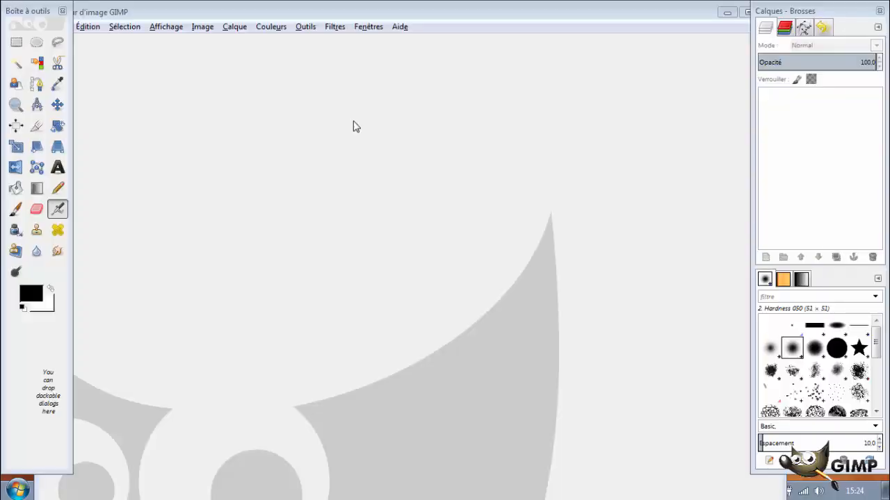
Step: Switch GIMP to single-window mode and maximize the image editor window
double_click(425, 13)
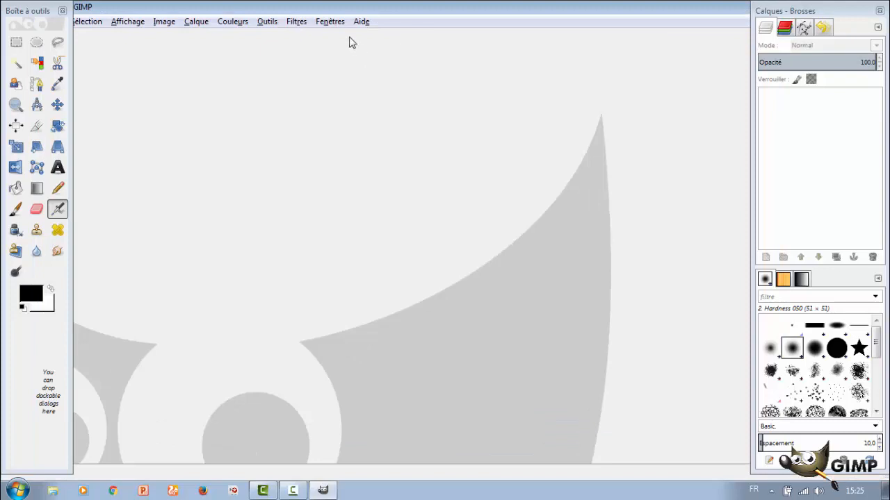
click(340, 23)
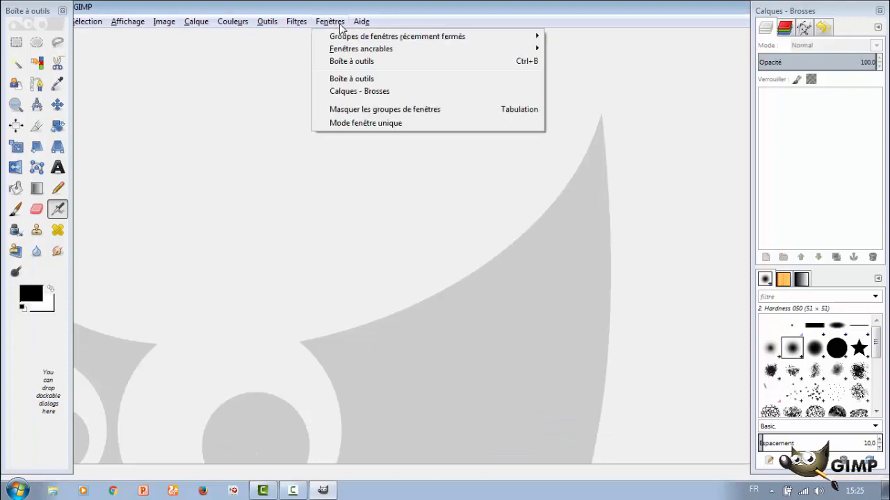
click(373, 124)
double_click(390, 12)
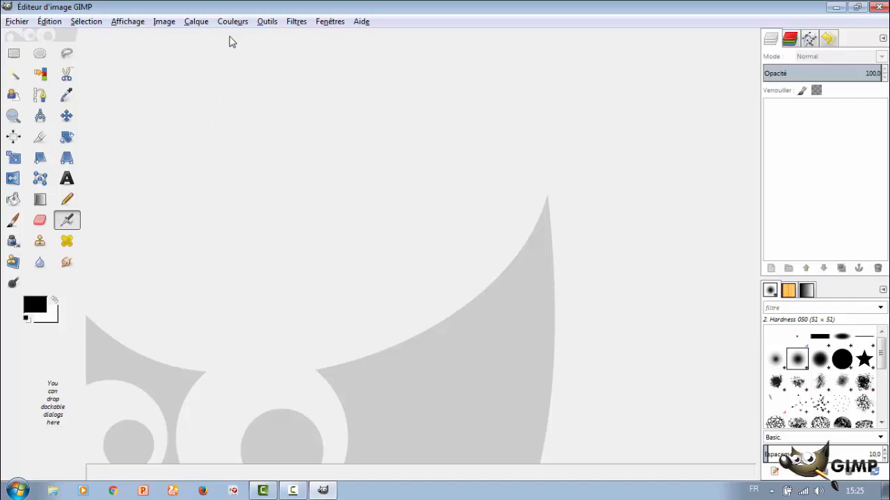
Step: Examine which tools GIMP offers in its selection, painting and transformation tool groups
click(267, 25)
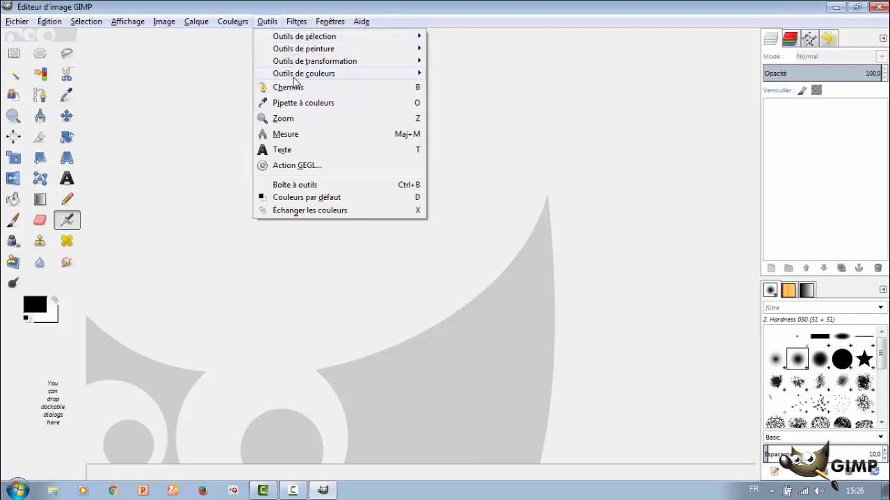
mouse_move(303, 41)
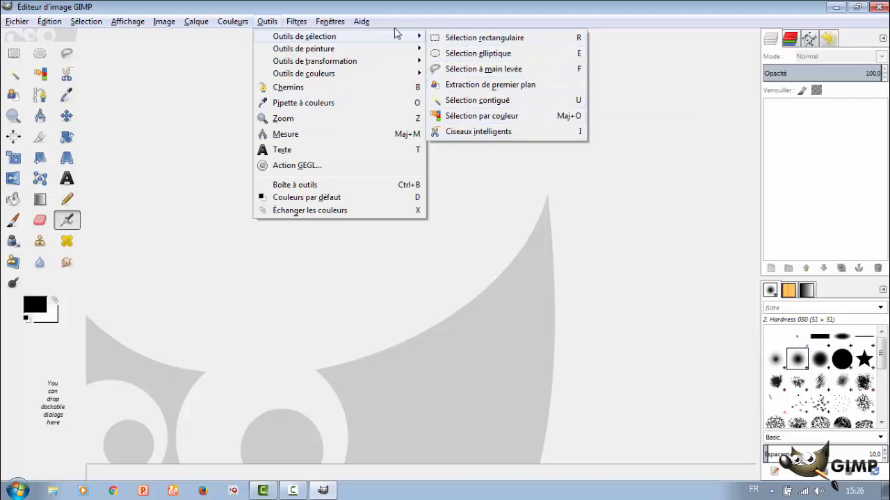
mouse_move(385, 54)
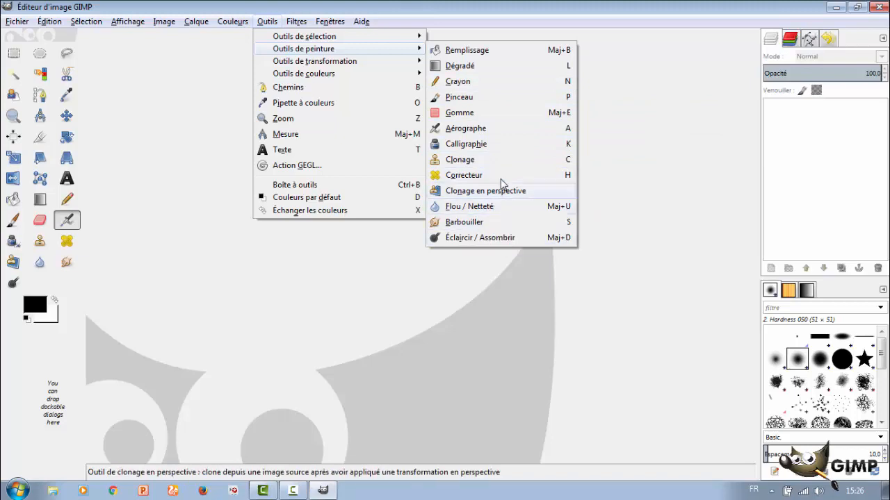
mouse_move(359, 68)
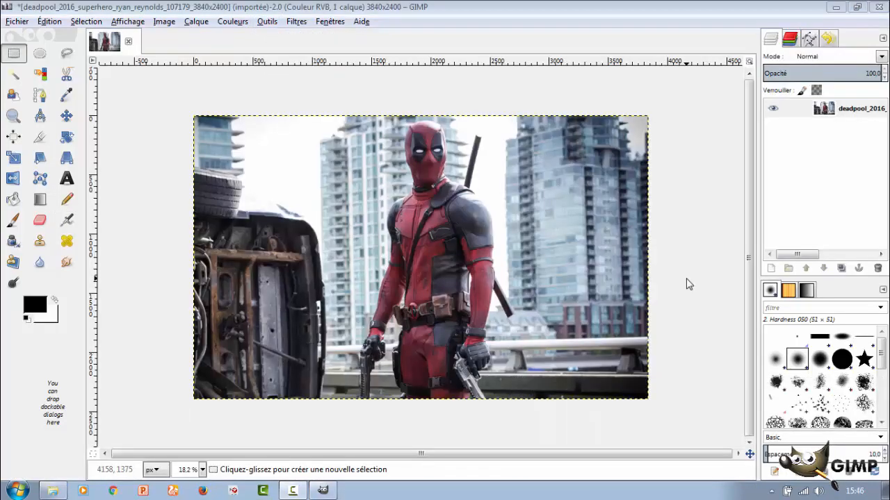
click(267, 21)
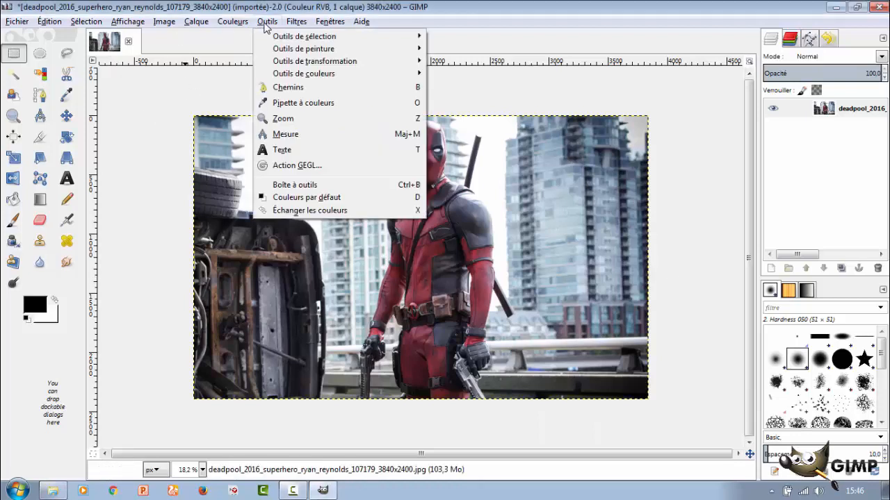
mouse_move(285, 40)
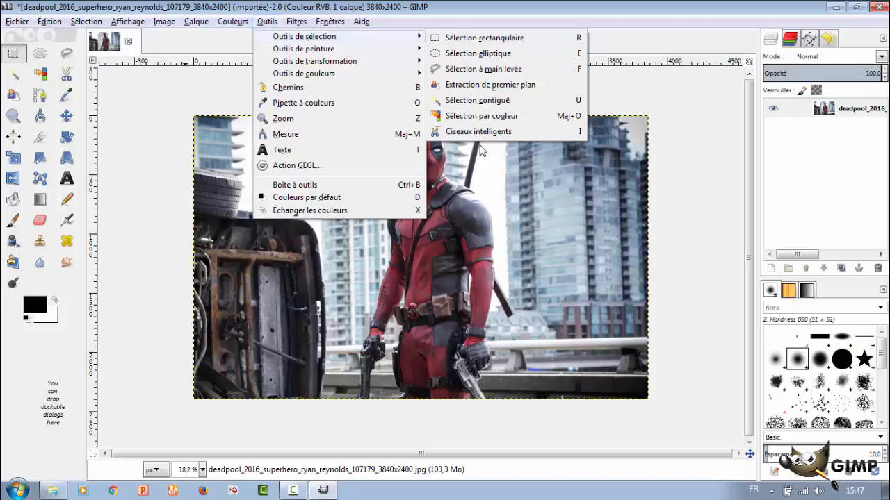
key(Escape)
key(Escape)
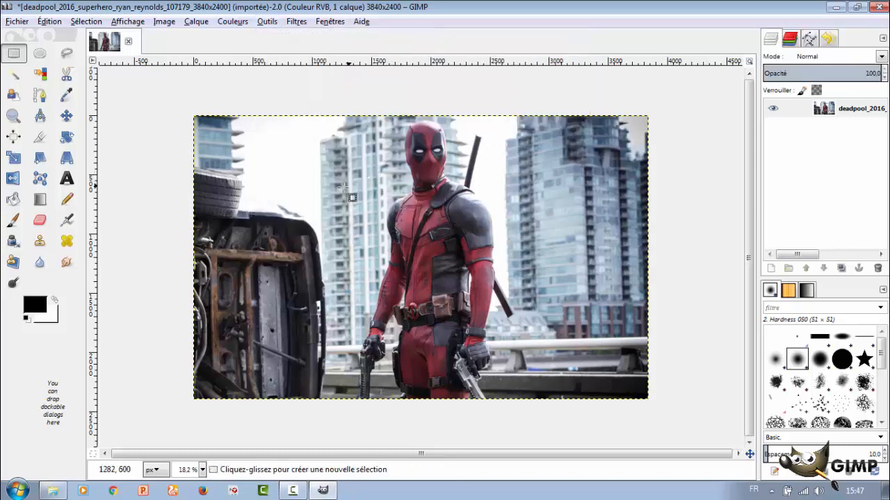
Step: Try out rectangular selections of different sizes over the character's chest and the neighbouring building, clearing each one
drag(342, 186, 420, 247)
click(395, 200)
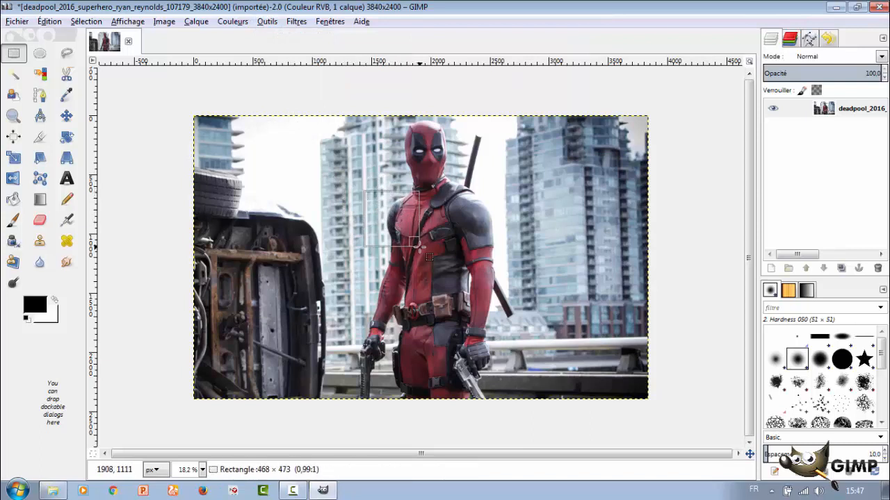
drag(364, 191, 308, 134)
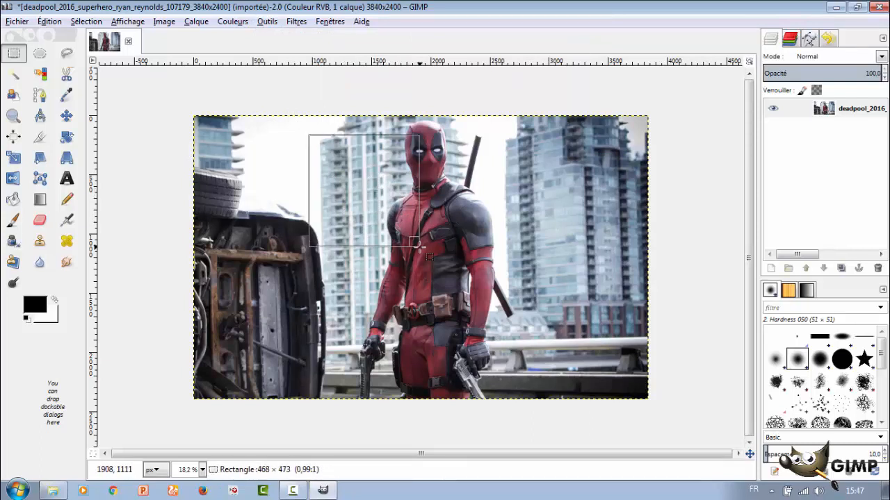
click(415, 244)
drag(497, 304, 453, 249)
click(387, 184)
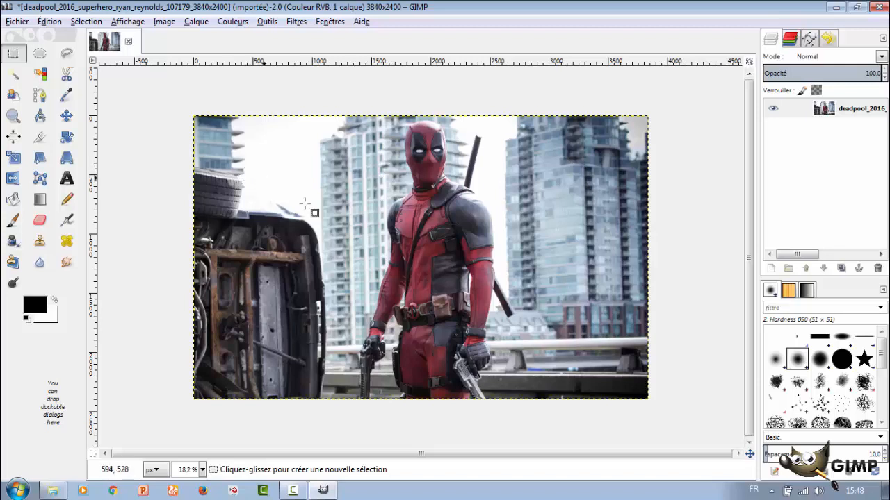
Step: Draw a square selection over the sky and building between the overturned car and the character
drag(295, 174, 525, 198)
click(289, 143)
drag(289, 142, 385, 182)
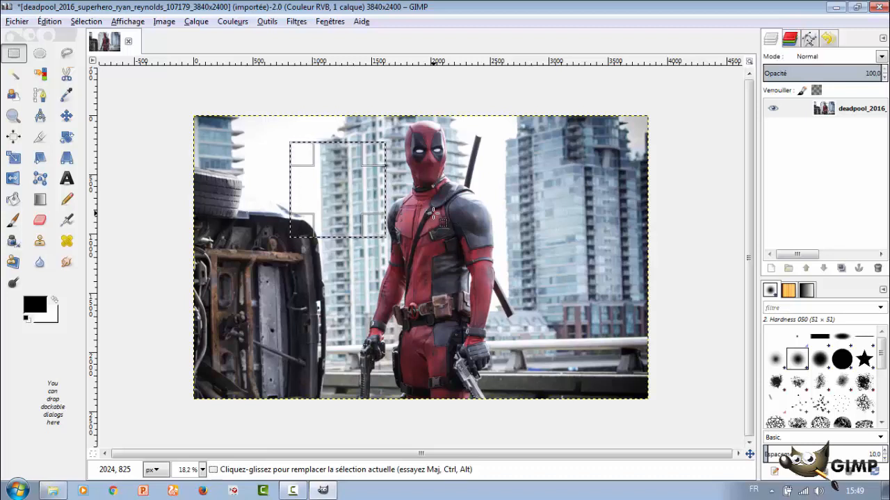
Step: Draw an elliptical selection around the character's torso with the Ellipse Select tool
click(49, 55)
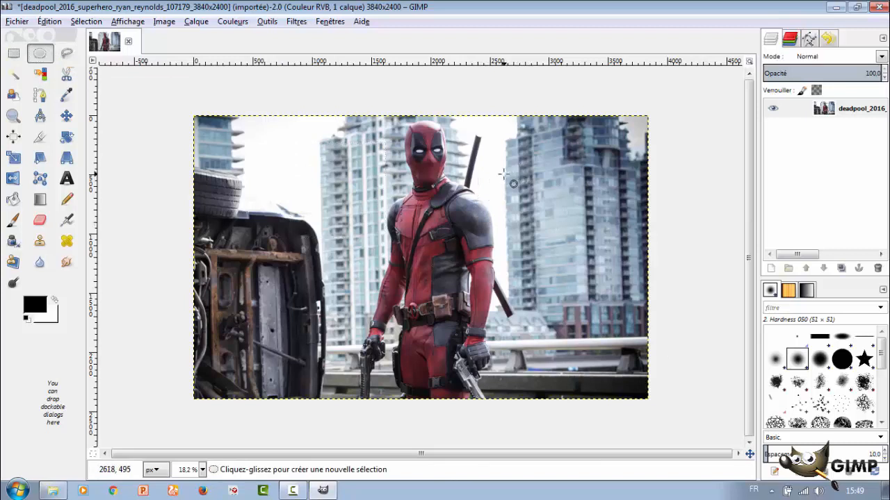
drag(492, 177, 339, 299)
drag(373, 204, 373, 204)
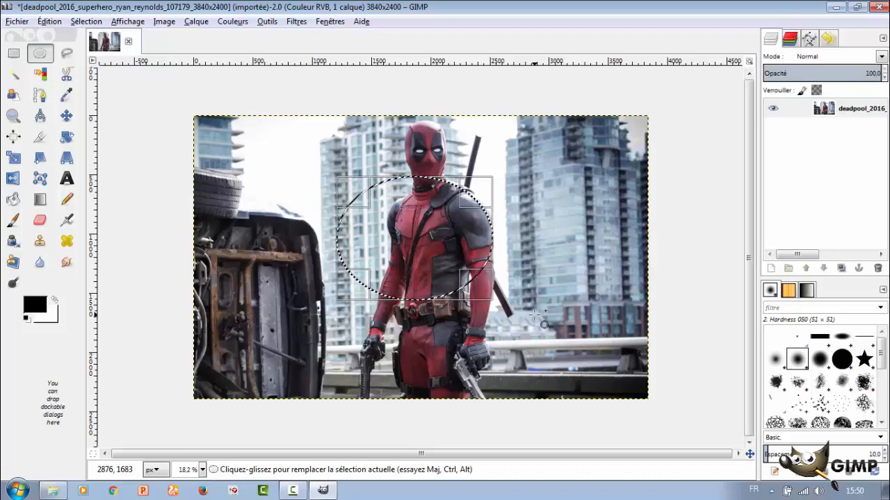
Step: Make a rectangular selection around the character's head and shoulders and turn it into a floating selection
key(r)
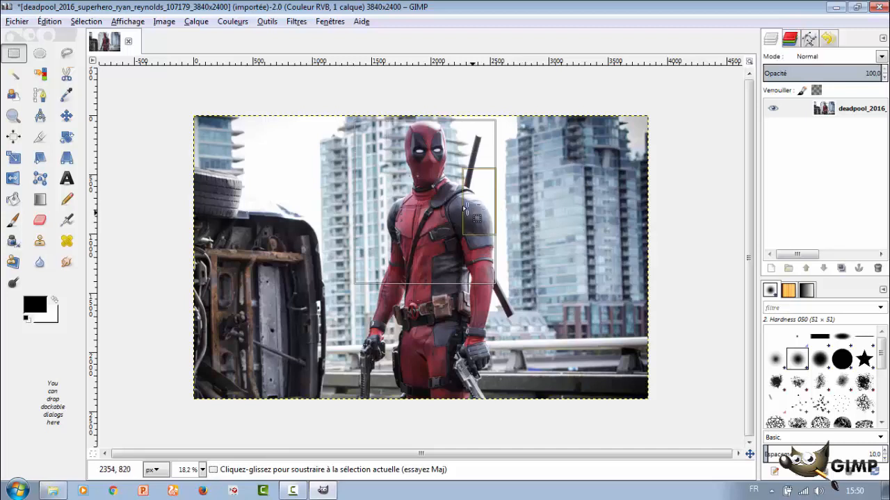
key(ctrl+shift+a)
ctrl+alt+click(462, 255)
key(ctrl+a)
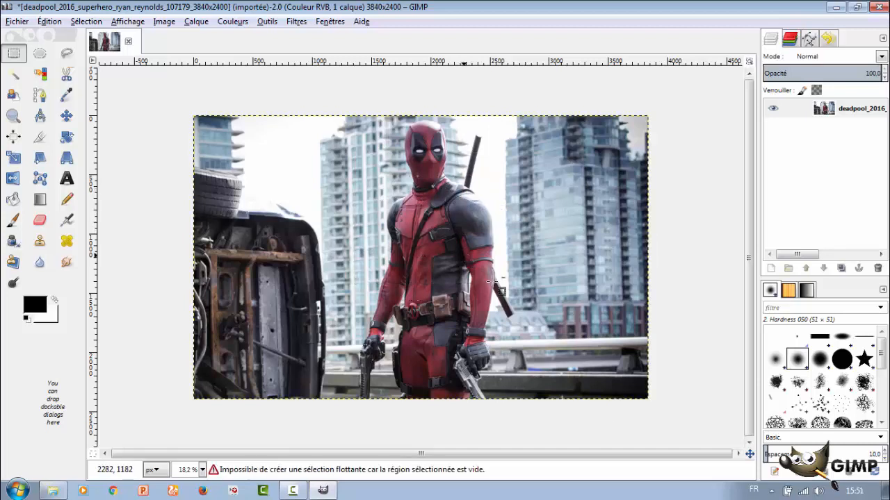
ctrl+alt+click(383, 198)
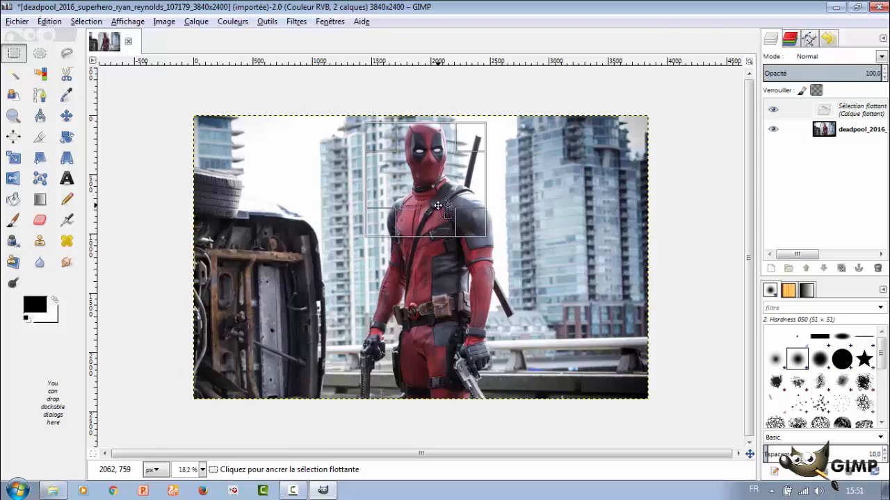
drag(437, 205, 420, 209)
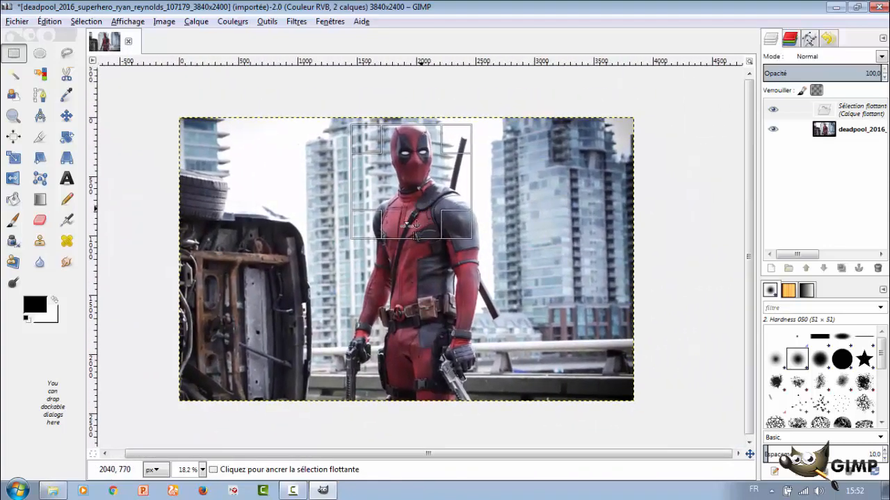
scroll(744, 218, down, 1)
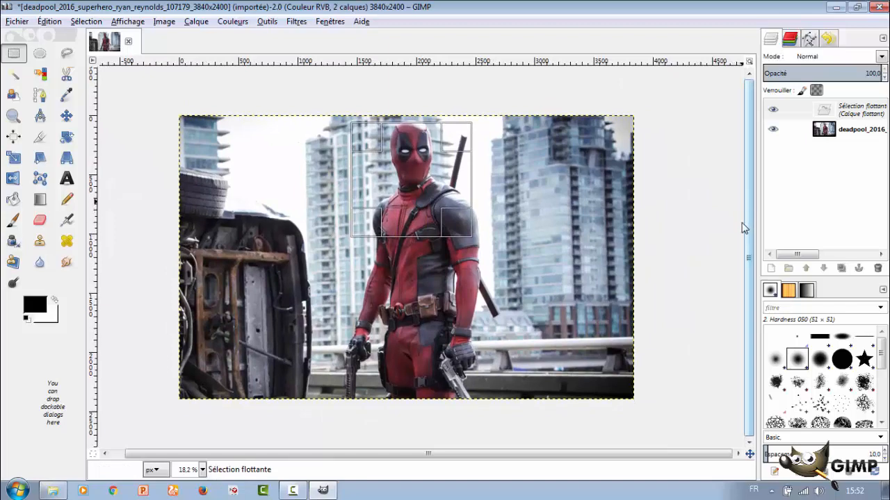
drag(609, 453, 561, 454)
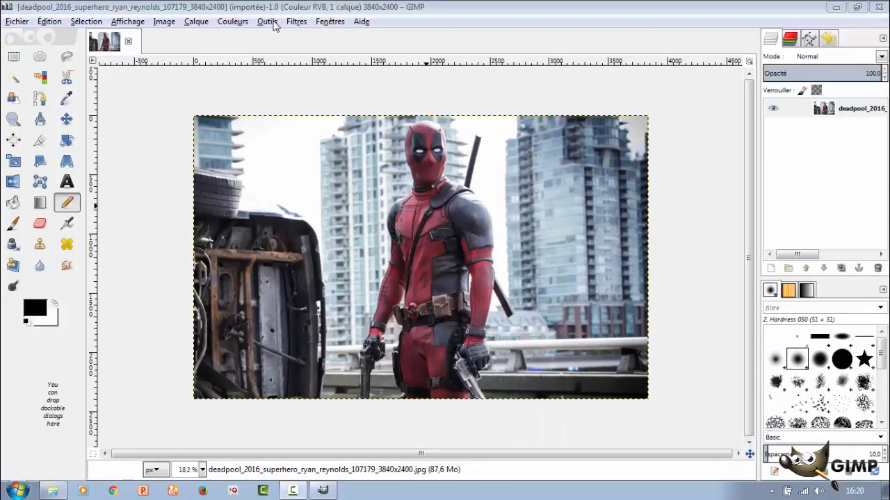
Step: Draw a short black stroke with the Pencil tool in the white sky above the overturned car
click(273, 24)
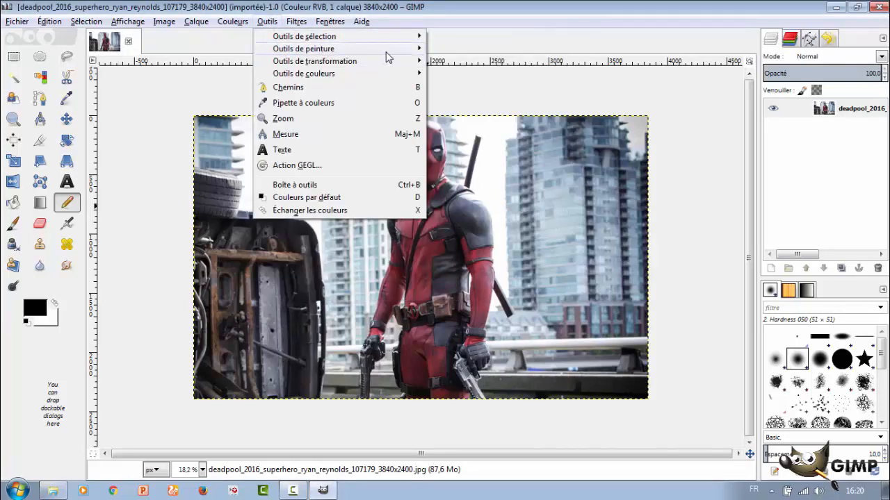
mouse_move(423, 53)
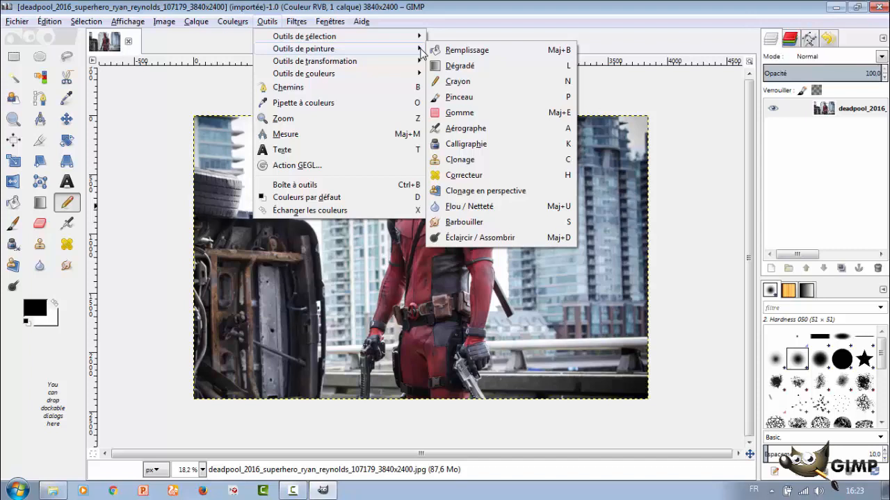
click(452, 81)
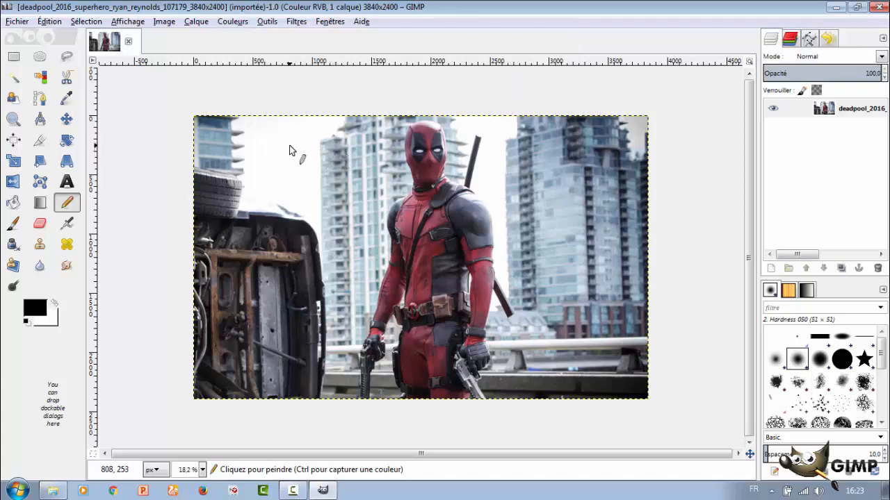
drag(268, 132, 278, 132)
Step: Sample colours from the character's mask, the building, the car and the character's glove, drawing a pencil stroke in the sky with each
ctrl+click(421, 165)
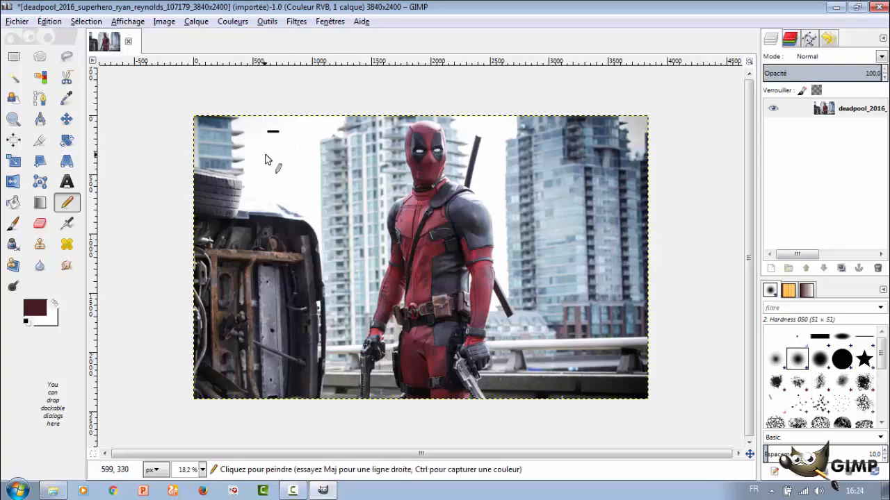
drag(267, 149, 284, 149)
ctrl+click(230, 165)
drag(260, 162, 286, 164)
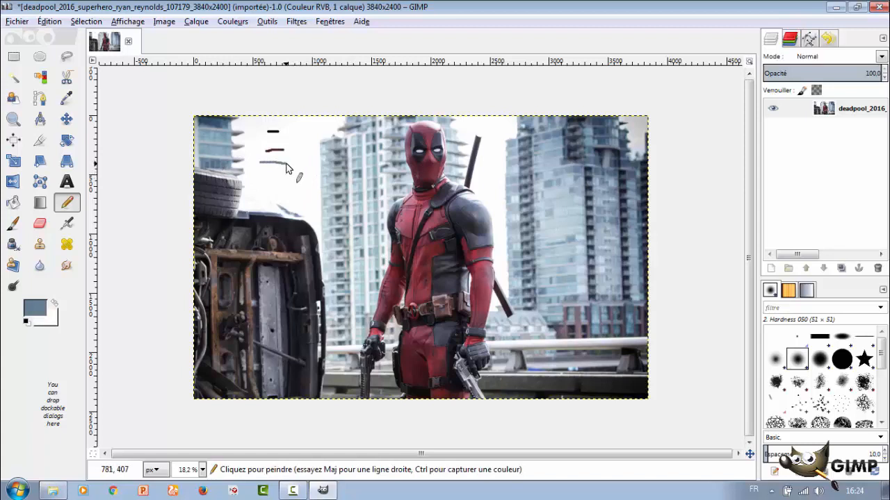
ctrl+click(254, 242)
drag(259, 179, 299, 182)
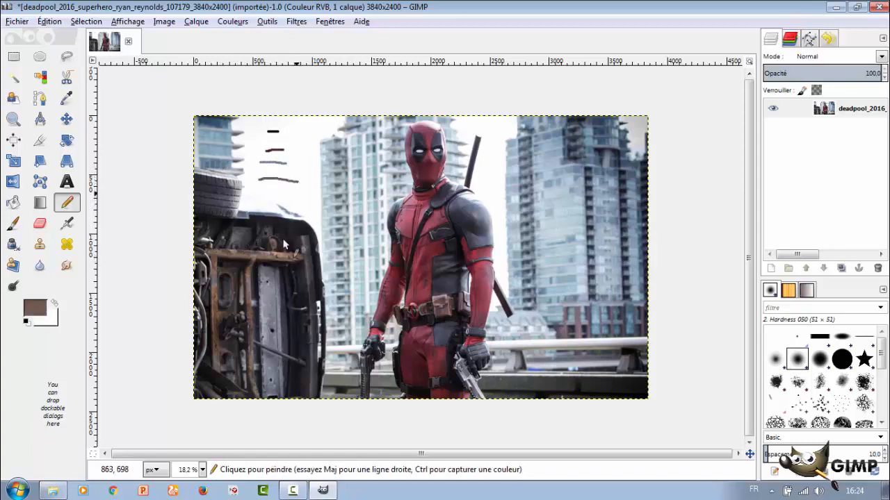
key(ctrl)
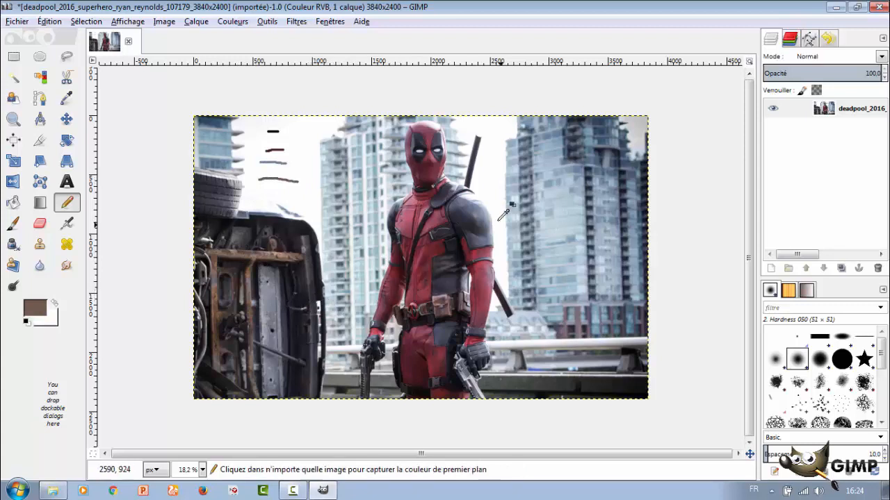
ctrl+click(476, 349)
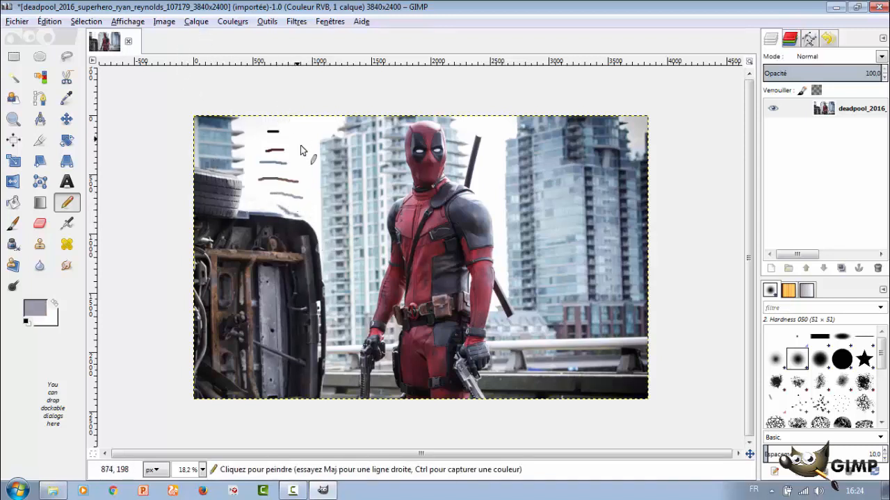
Step: Set the car's tyre as the Clone tool's source and clone it onto the sky beside the pencil strokes
click(274, 23)
mouse_move(320, 50)
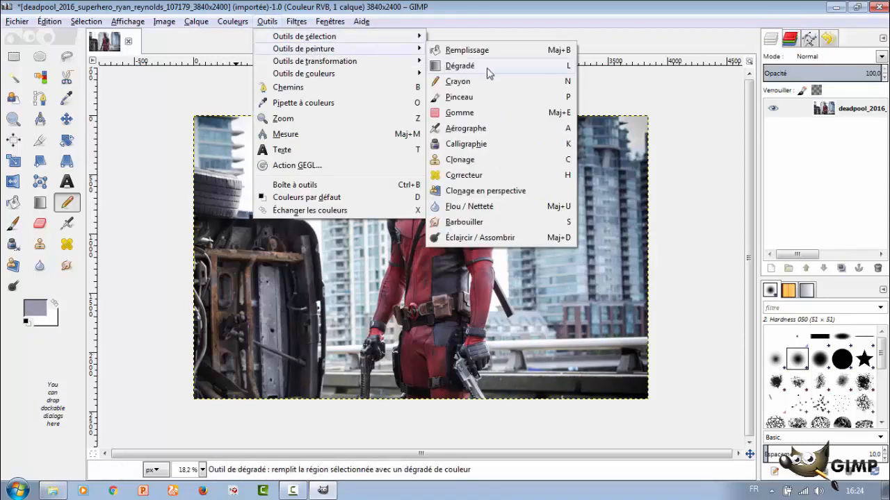
click(479, 160)
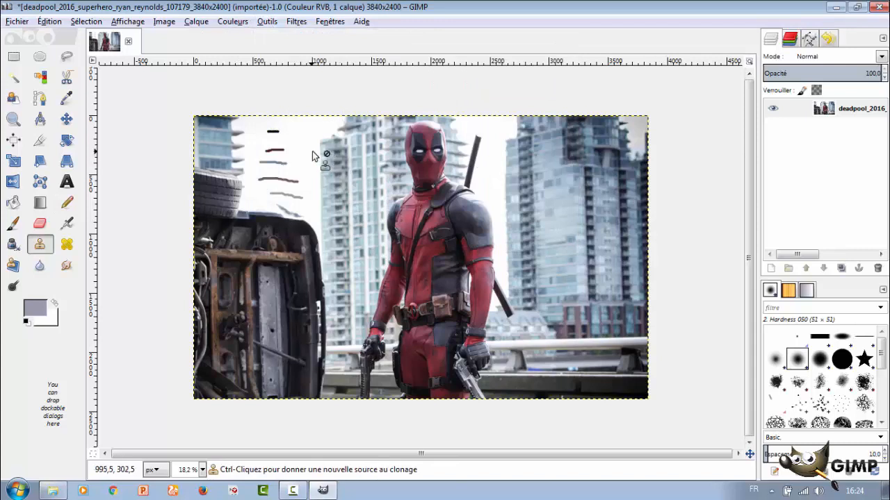
ctrl+click(225, 183)
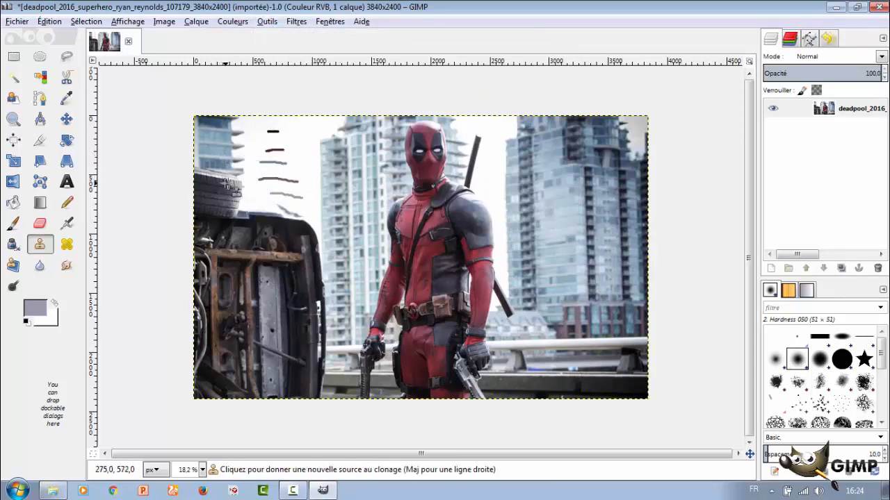
mouse_move(300, 163)
mouse_down()
mouse_move(292, 168)
mouse_move(324, 152)
mouse_move(311, 123)
mouse_move(321, 143)
mouse_up()
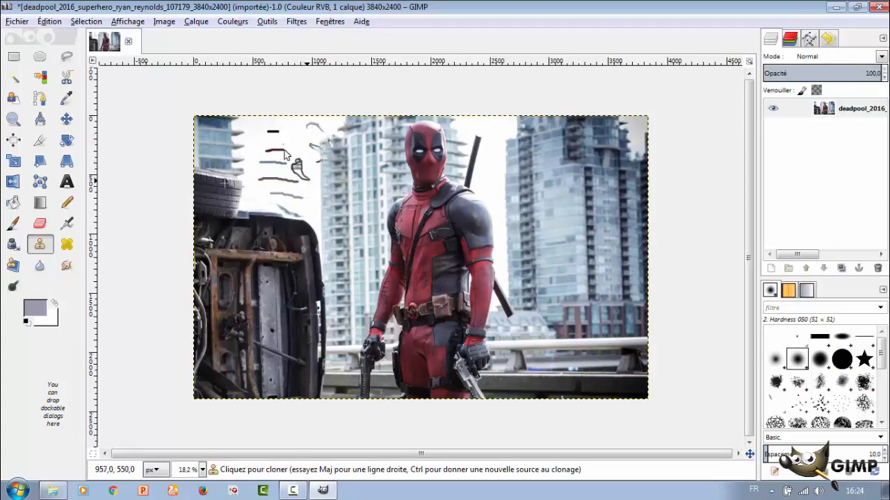
Step: Erase parts of the coloured pencil strokes in the sky with the Eraser tool
click(268, 22)
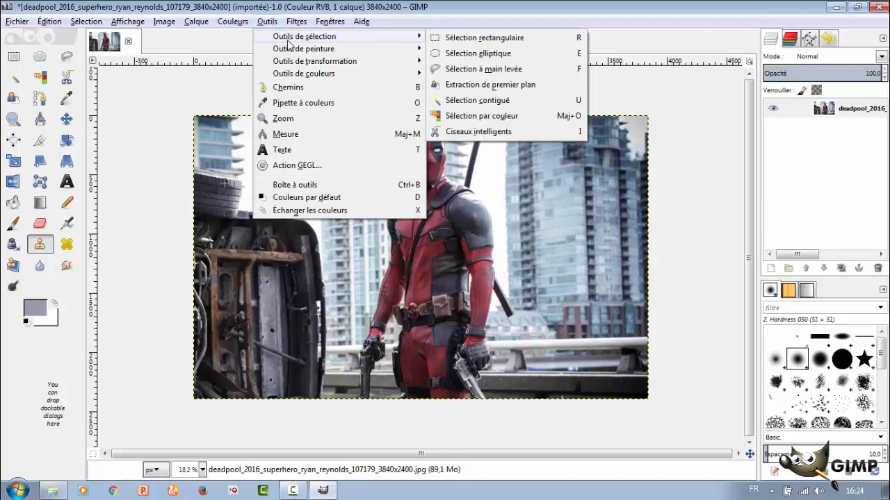
mouse_move(364, 50)
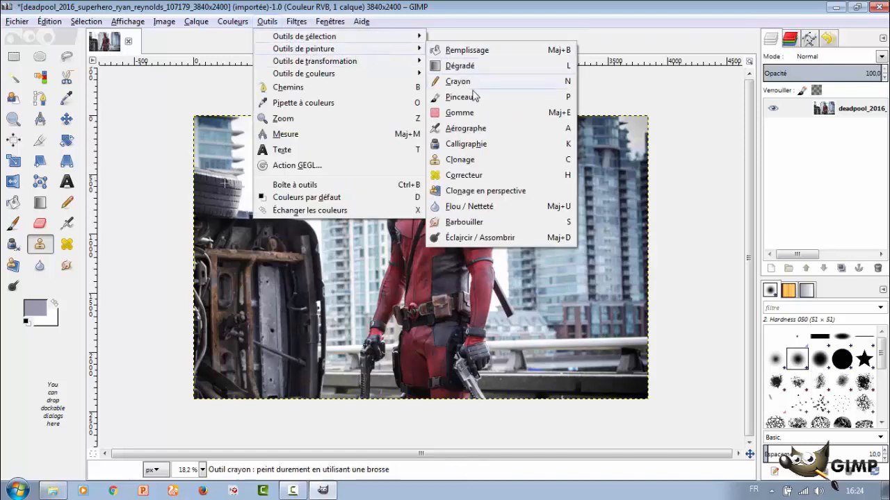
click(470, 121)
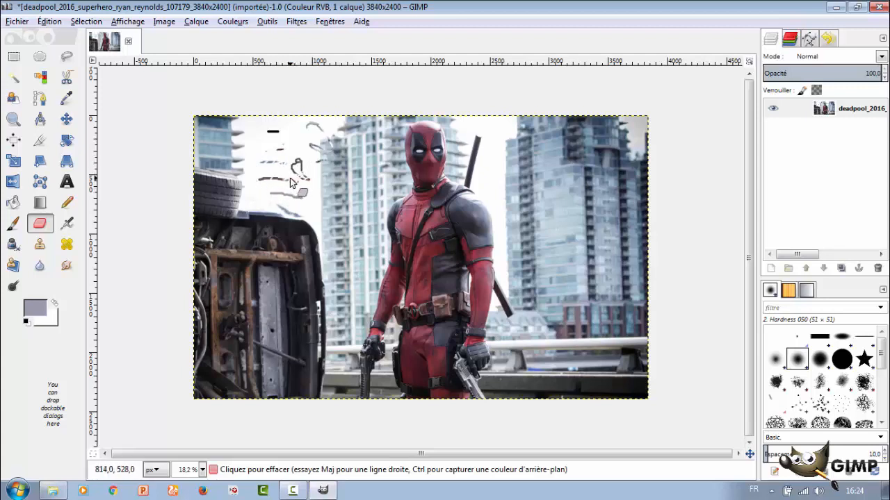
Step: Switch to the Paintbrush tool and paint a straight line from the sky above the car across the mask, plus one beside the sword
click(270, 22)
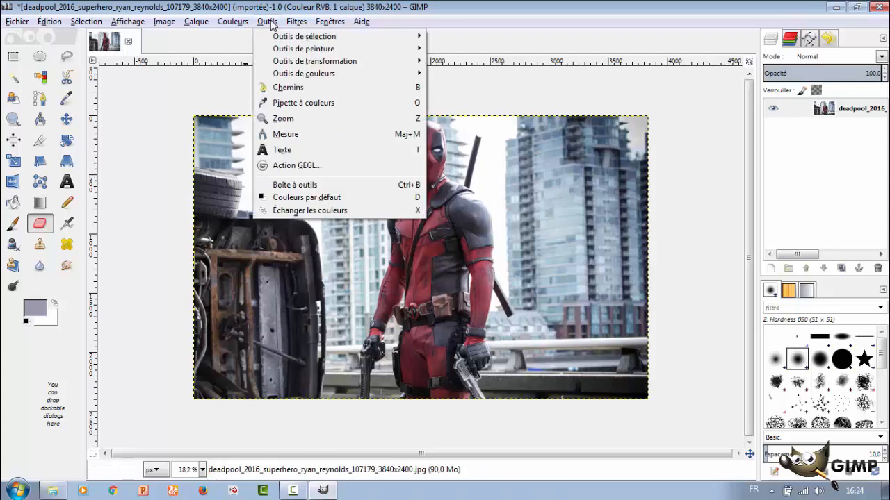
mouse_move(296, 50)
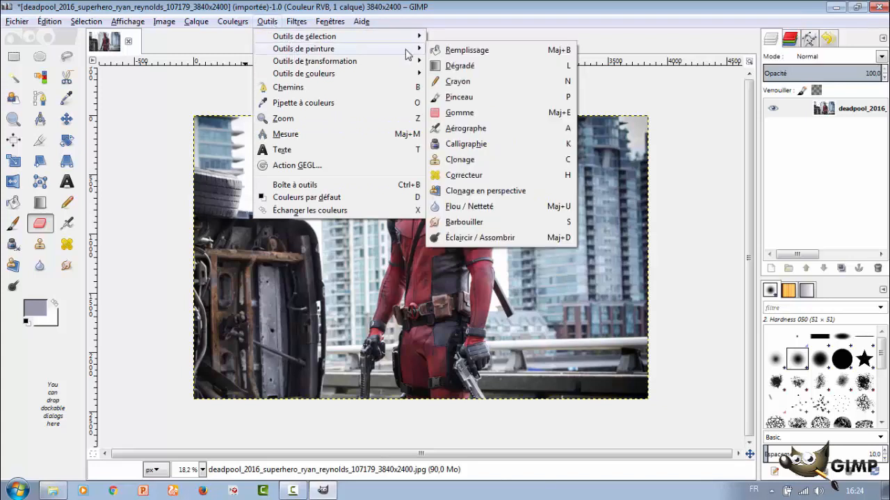
click(469, 96)
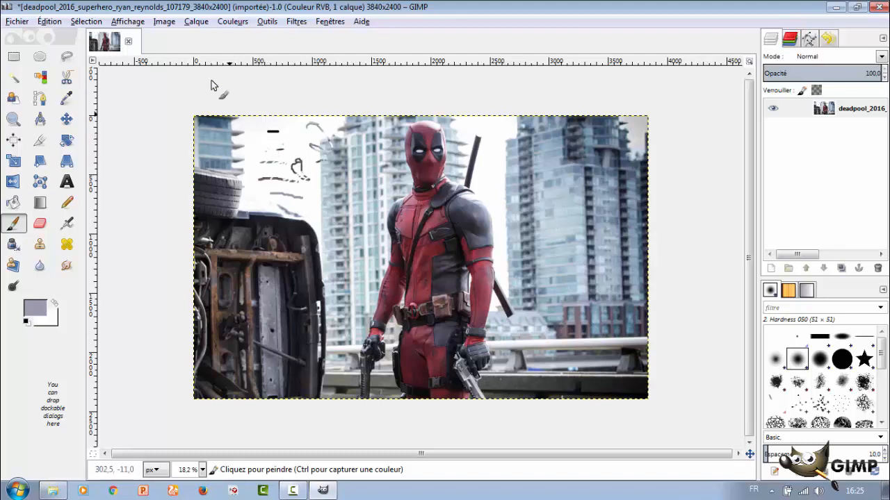
drag(274, 139, 269, 134)
drag(263, 137, 259, 141)
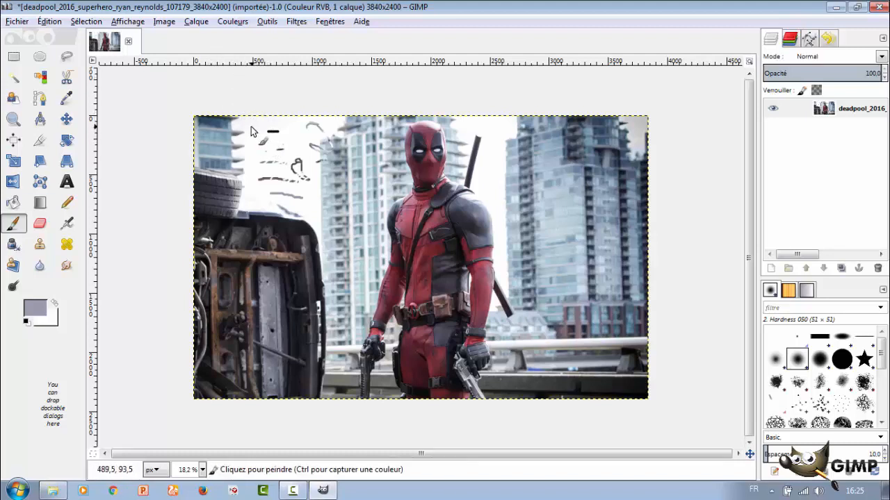
click(495, 146)
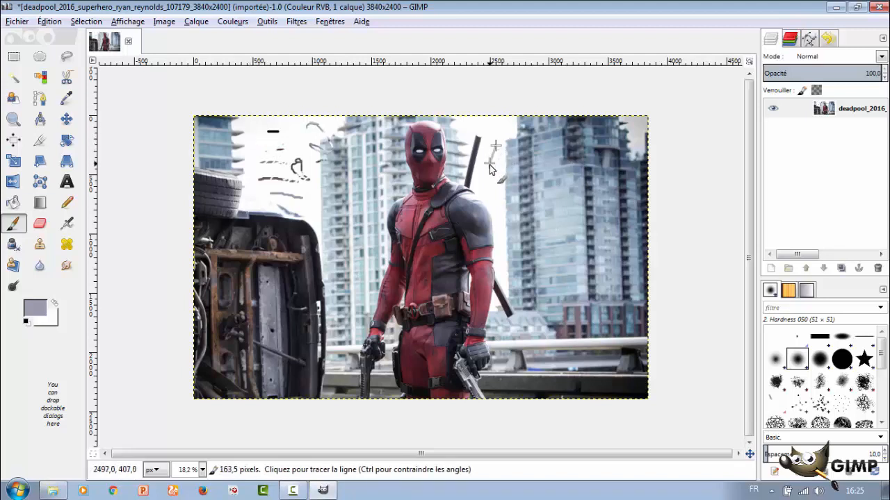
shift+click(496, 184)
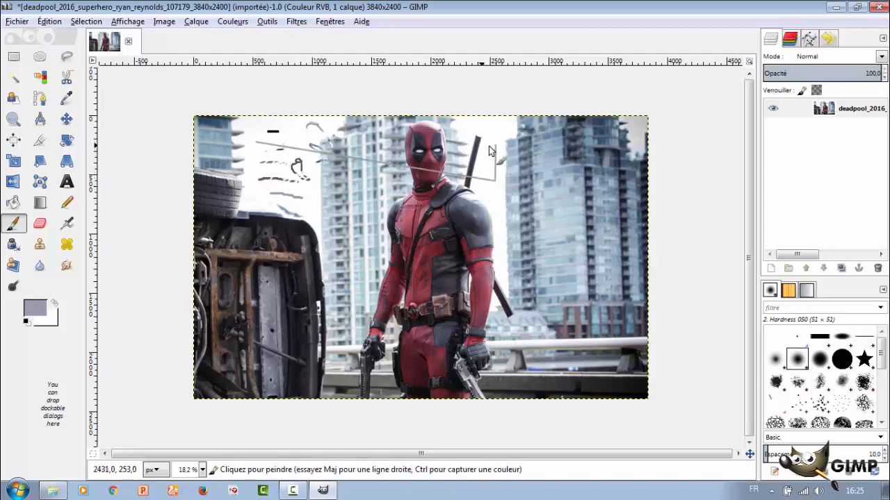
Step: Undo all brush, eraser, clone and pencil strokes made on the image
key(ctrl+z)
key(ctrl+z)
key(ctrl+z)
key(ctrl+z)
key(ctrl+z)
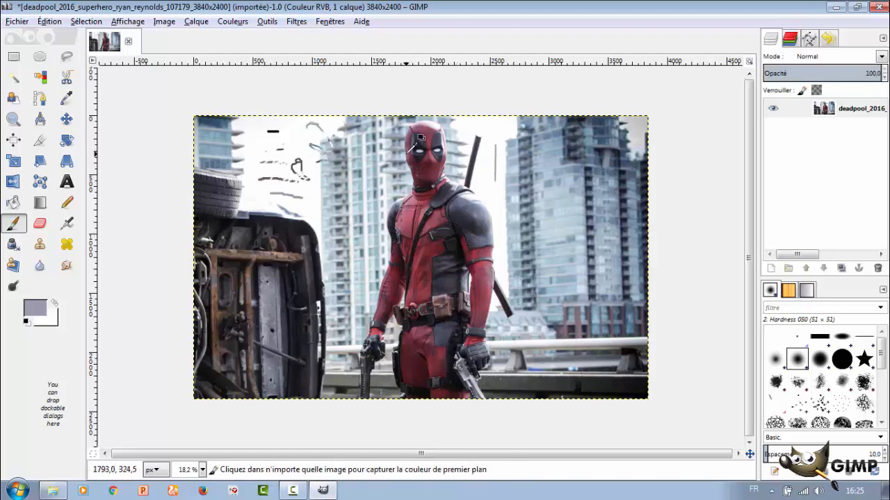
key(ctrl+z)
key(ctrl+z)
key(ctrl+z)
key(ctrl+z)
key(ctrl+z)
key(ctrl+z)
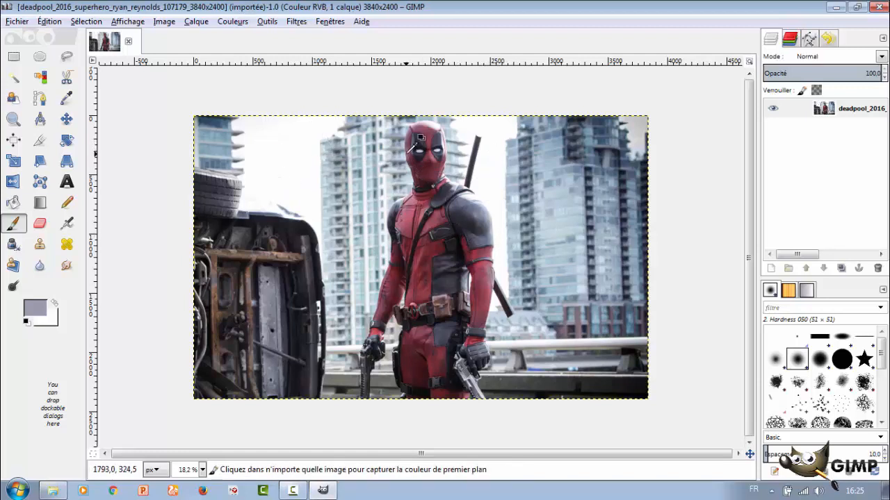
Step: Paint two connected straight grey lines across the sky and the character's mask with the Paintbrush
click(263, 133)
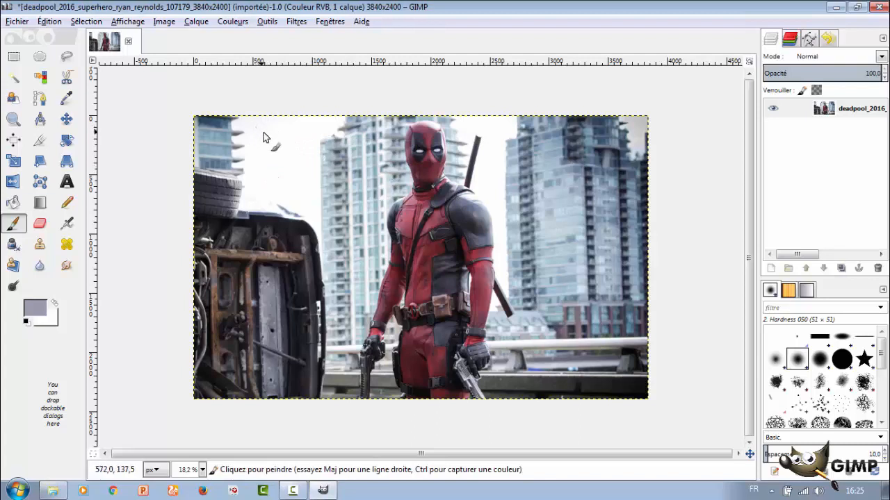
shift+click(524, 125)
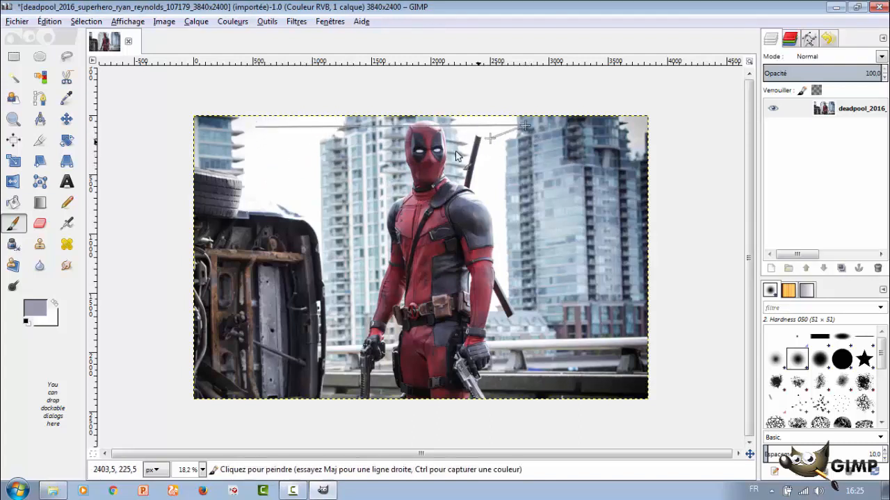
shift+click(263, 165)
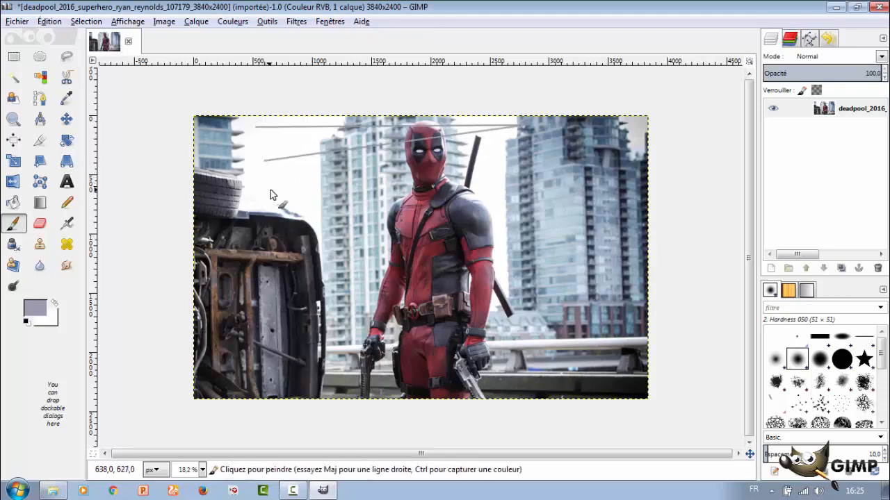
Step: Set the foreground colour to a vivid blue and paint two connected straight lines in the sky above the car
click(45, 311)
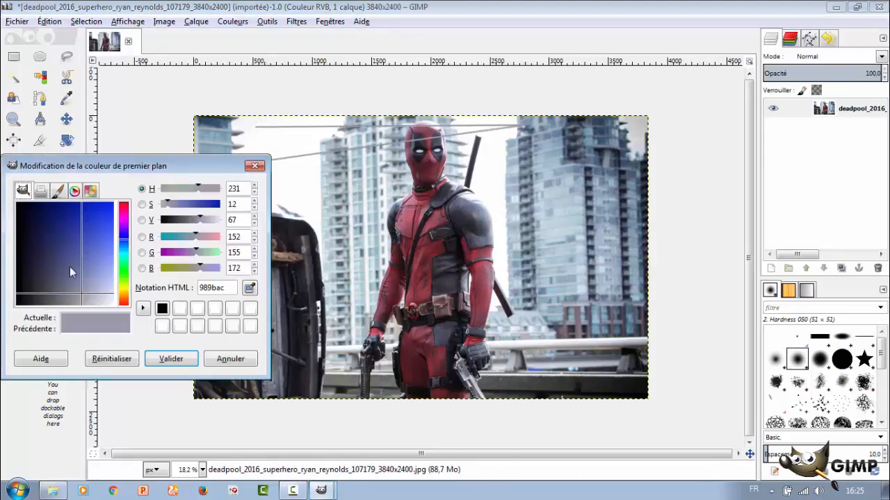
drag(79, 288, 106, 208)
click(171, 359)
shift+click(300, 193)
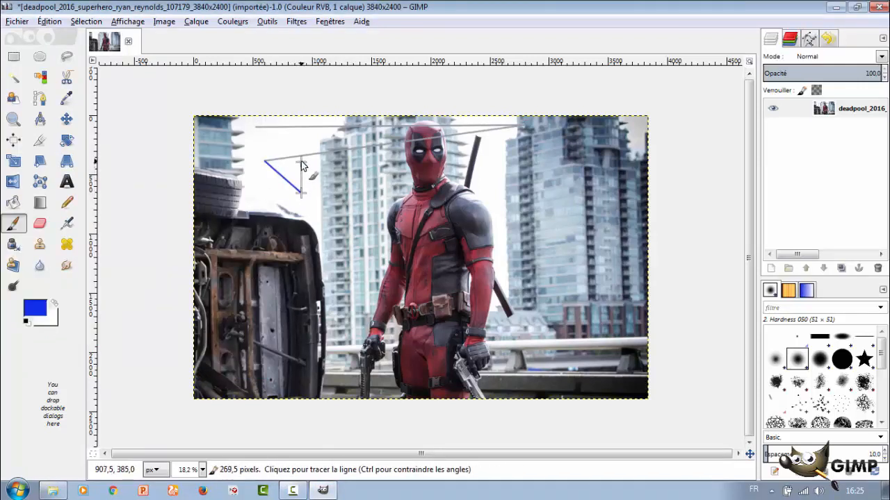
shift+click(260, 128)
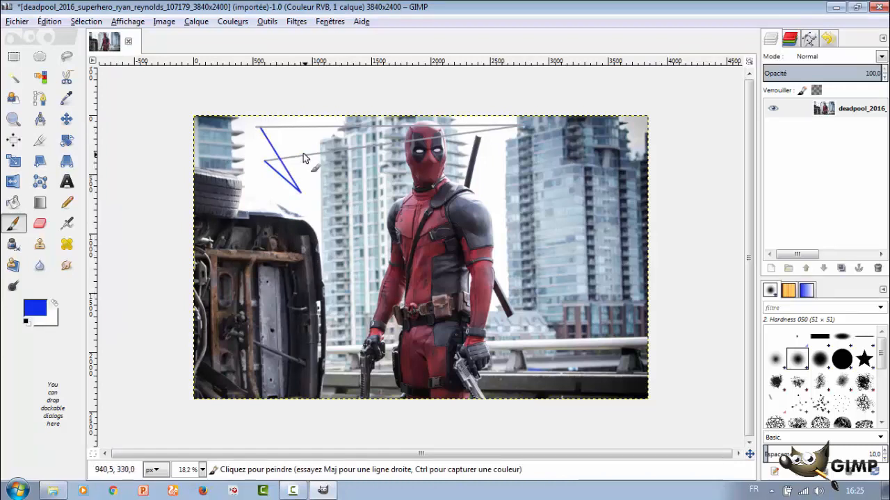
Step: Paint a blue zigzag of connected straight lines from beside the car across the mask to the building behind the sword
click(306, 201)
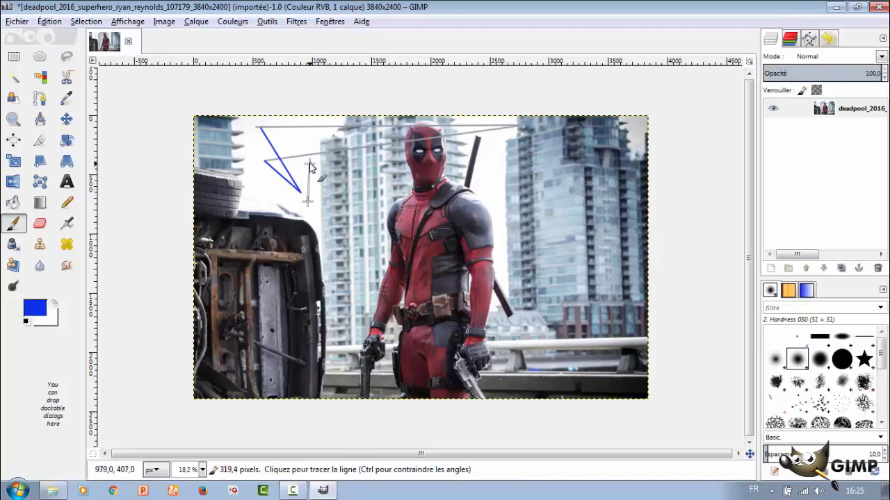
shift+click(308, 136)
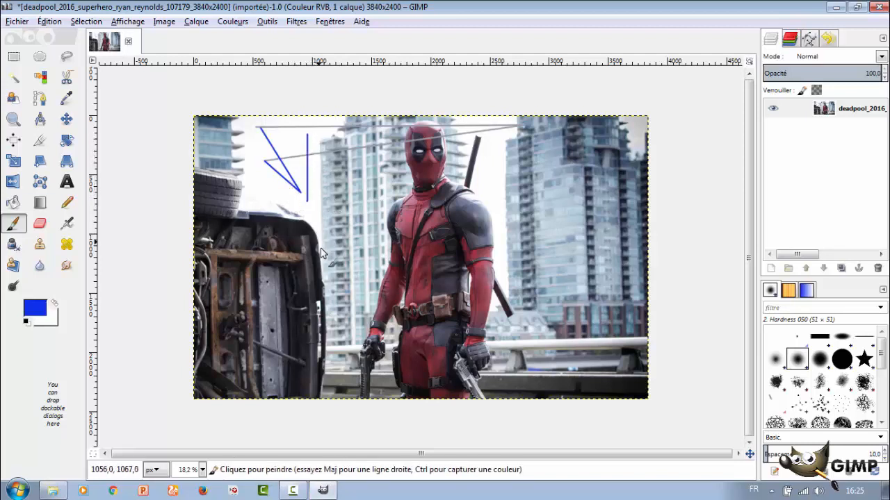
shift+click(335, 174)
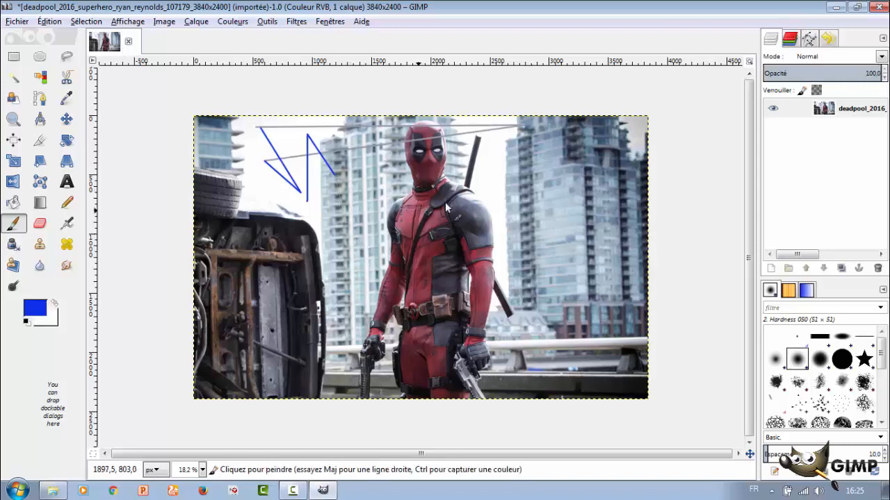
shift+click(518, 126)
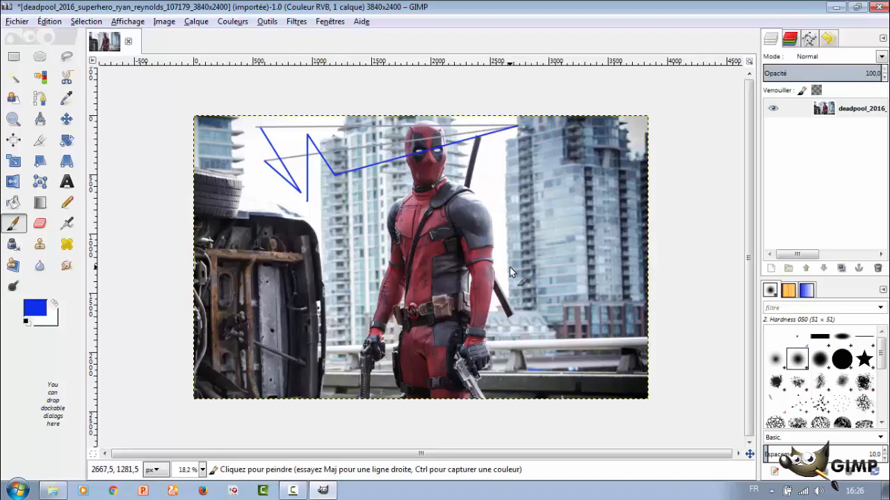
shift+click(535, 208)
shift+click(507, 208)
shift+click(494, 167)
Step: Undo all the blue and grey straight lines painted over the image
key(ctrl+z)
key(ctrl+z)
key(ctrl+z)
key(ctrl+z)
key(ctrl+z)
key(ctrl+z)
key(ctrl+z)
key(ctrl+z)
key(ctrl+z)
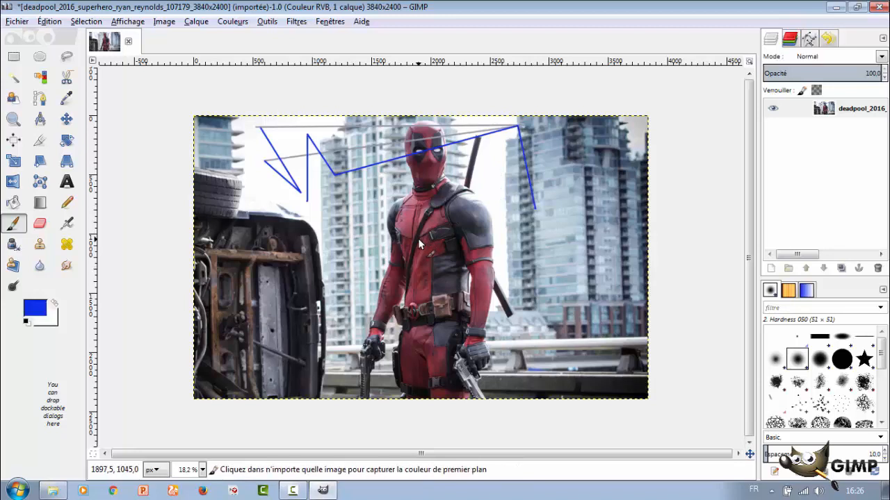
key(ctrl+z)
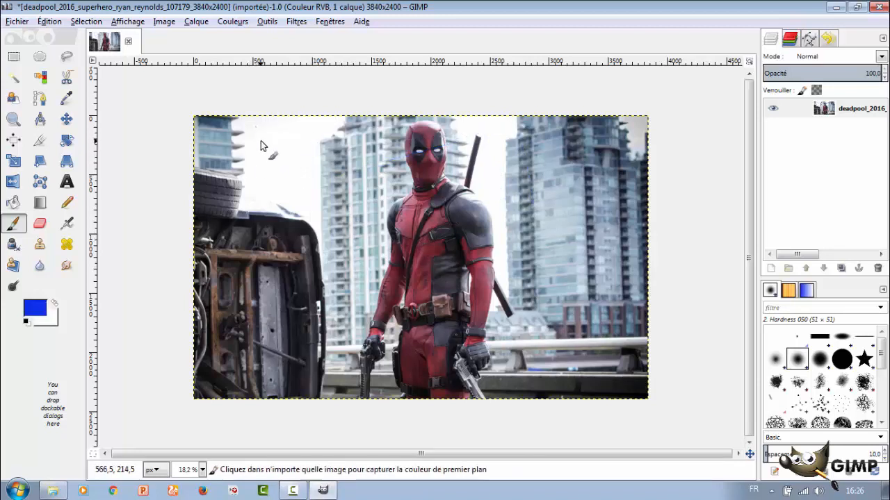
Step: Paint a short straight blue line in the sky above the car and try an angle-constrained line from its end
key(ctrl)
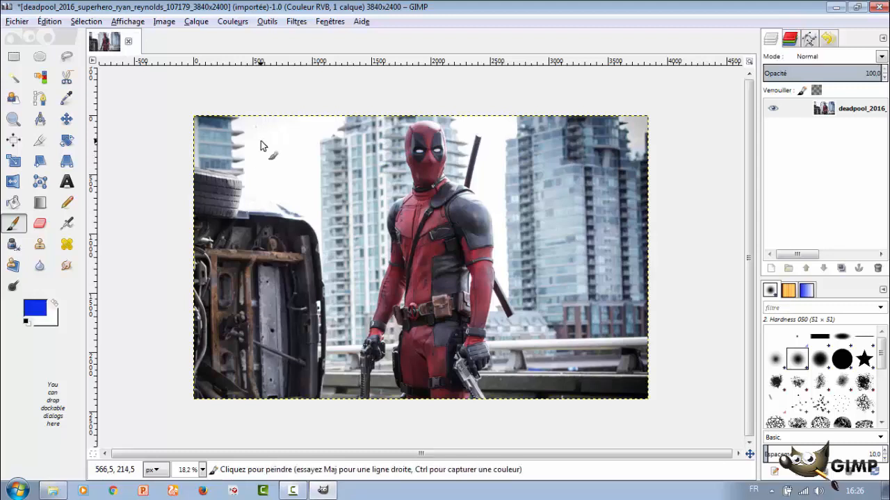
key(ctrl)
shift+click(262, 140)
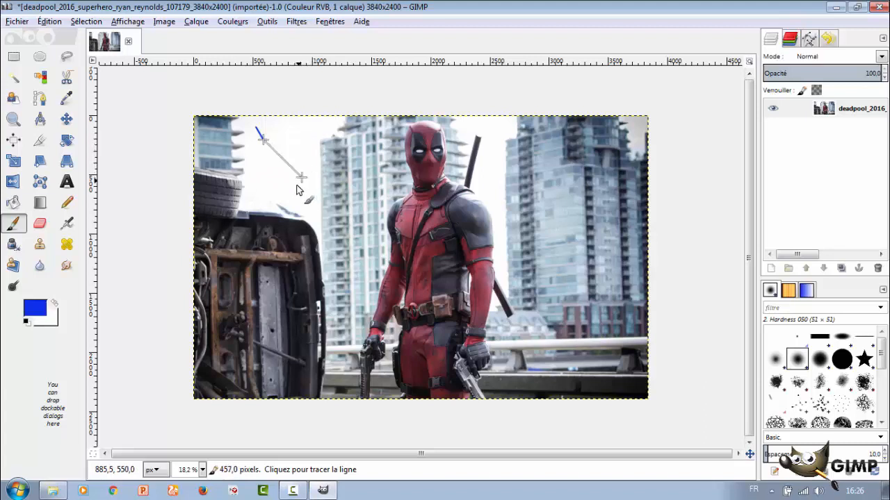
click(602, 140)
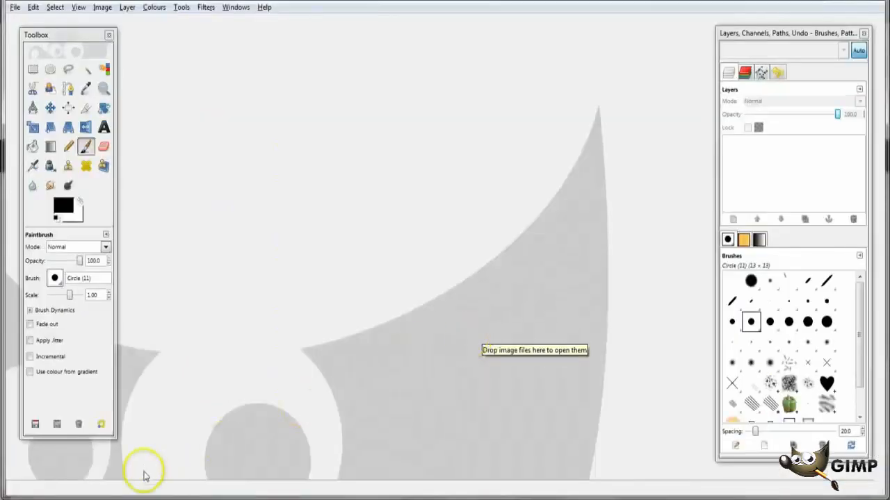
Step: Open black-horse-black_horse.jpg by dropping the image file into the empty image window
click(144, 495)
drag(152, 212, 591, 272)
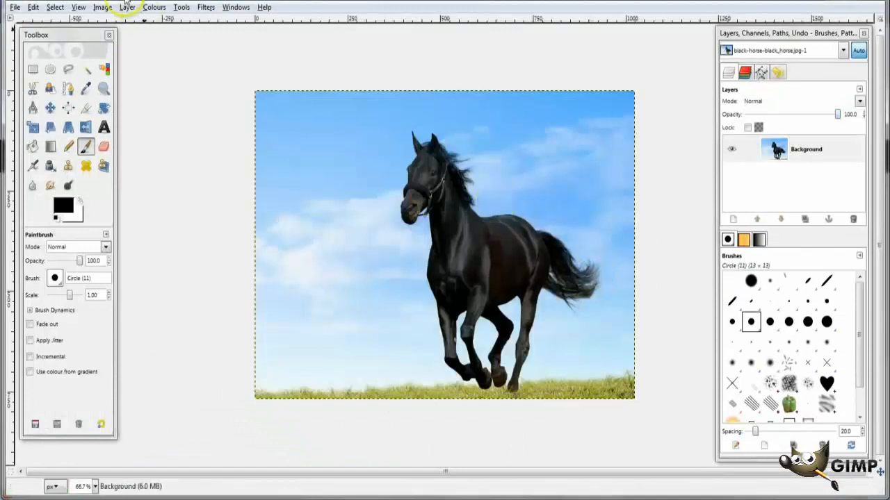
Step: Apply the G'MIC Contours filter Gradient norm with smoothness 1.42, min threshold 13.85 and max threshold 82.69
click(206, 7)
click(215, 274)
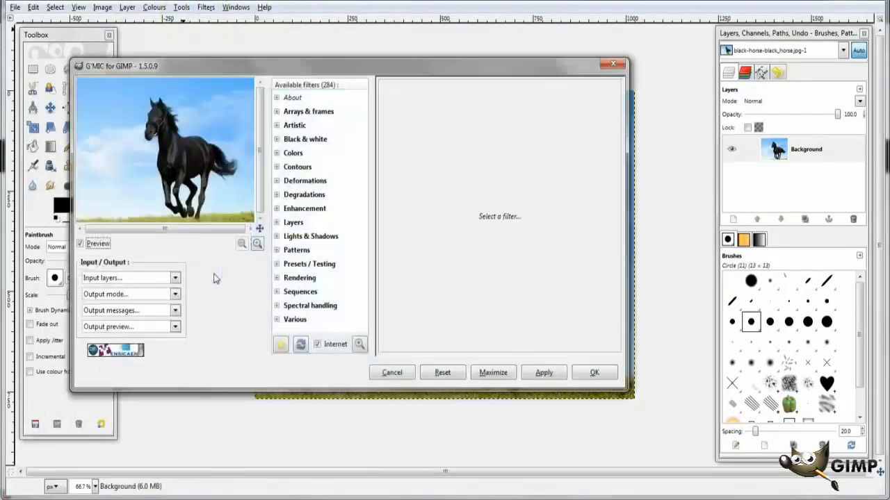
click(278, 167)
click(309, 181)
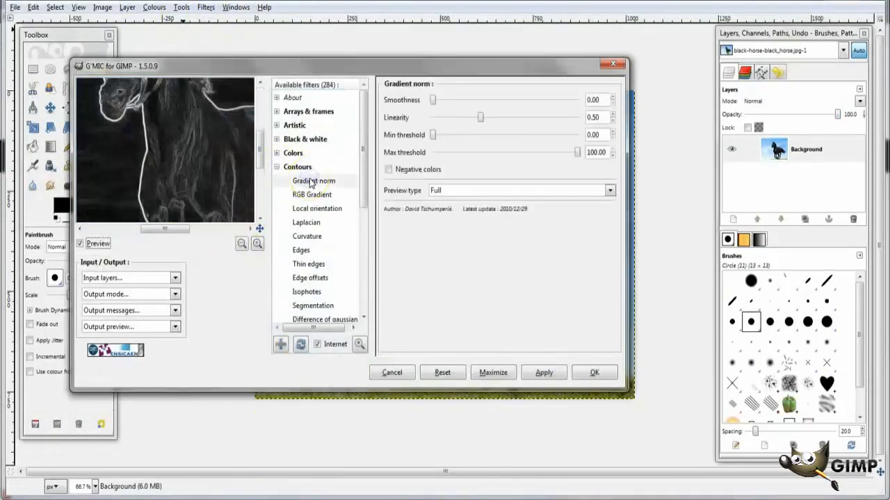
drag(433, 101, 453, 102)
drag(434, 135, 458, 135)
drag(576, 152, 558, 156)
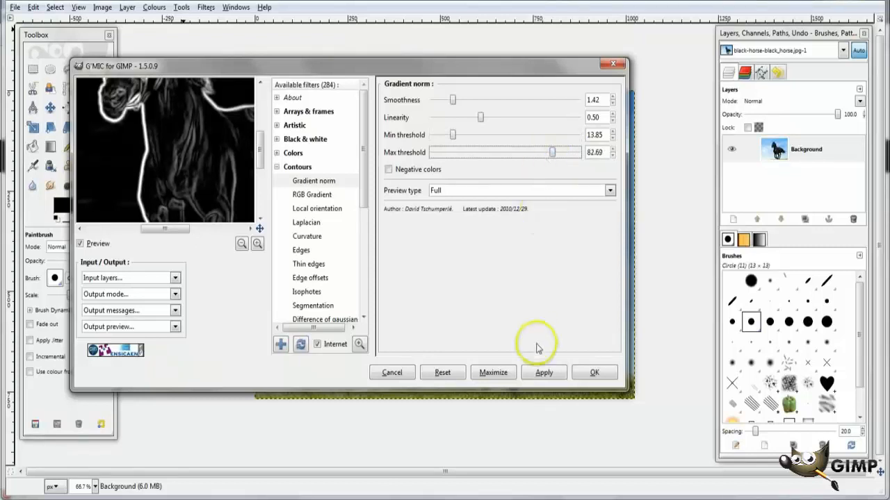
click(593, 373)
Step: Start a Free Select outline at the horse's front hoof and trace it closely around the bottoms of the hooves
scroll(417, 244, right, 3)
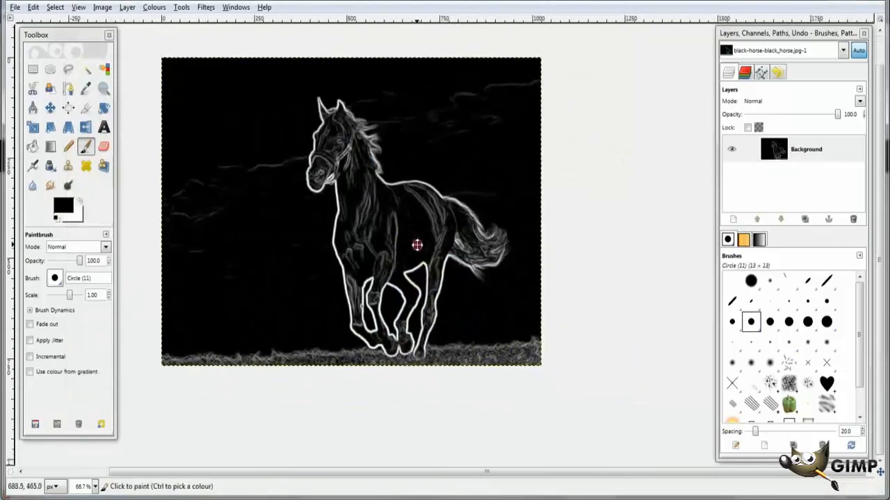
click(67, 72)
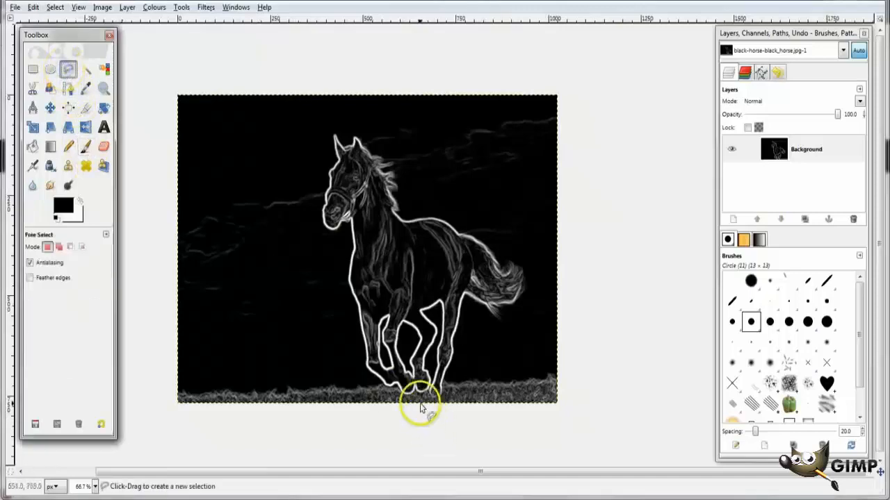
scroll(441, 388, up, 3)
drag(415, 328, 434, 346)
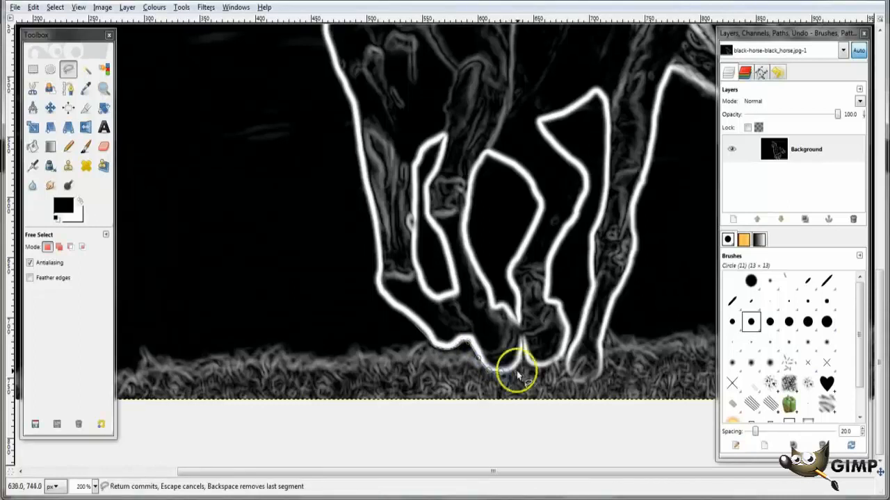
mouse_move(519, 371)
mouse_down()
mouse_move(521, 353)
mouse_move(528, 370)
mouse_move(560, 366)
mouse_up()
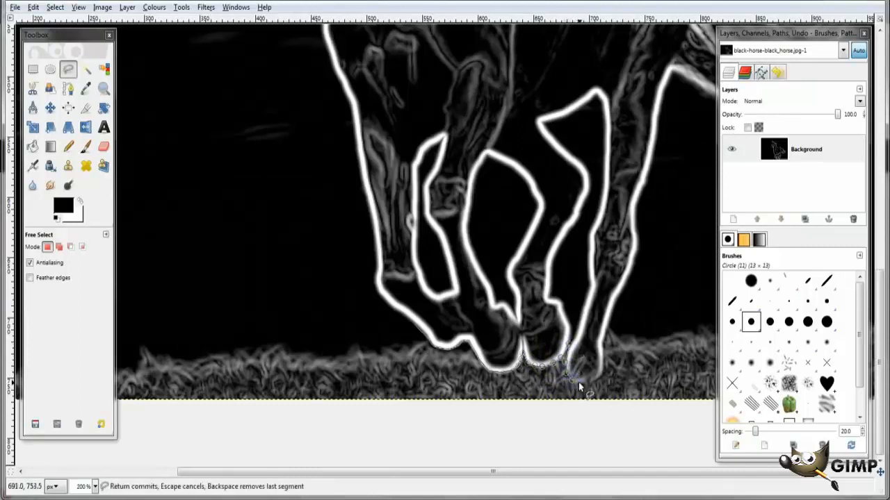
drag(596, 382, 602, 380)
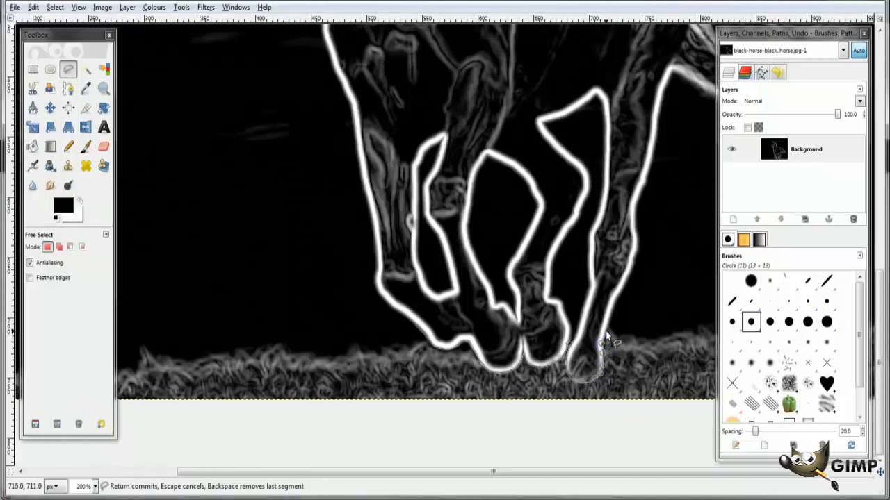
Step: Continue the Free Select outline loosely up the hind leg, around the tail and over the horse's back
key(1)
drag(488, 347, 506, 278)
click(516, 241)
click(561, 266)
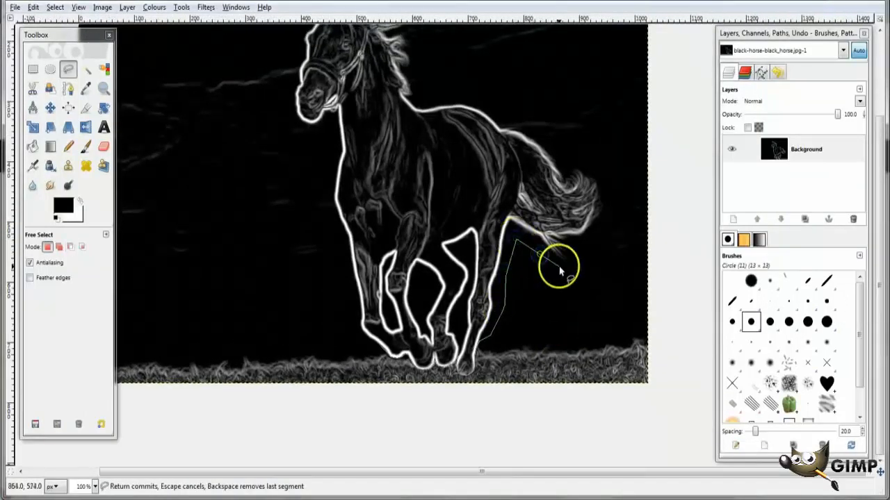
click(599, 230)
click(610, 203)
click(606, 185)
click(582, 155)
click(568, 164)
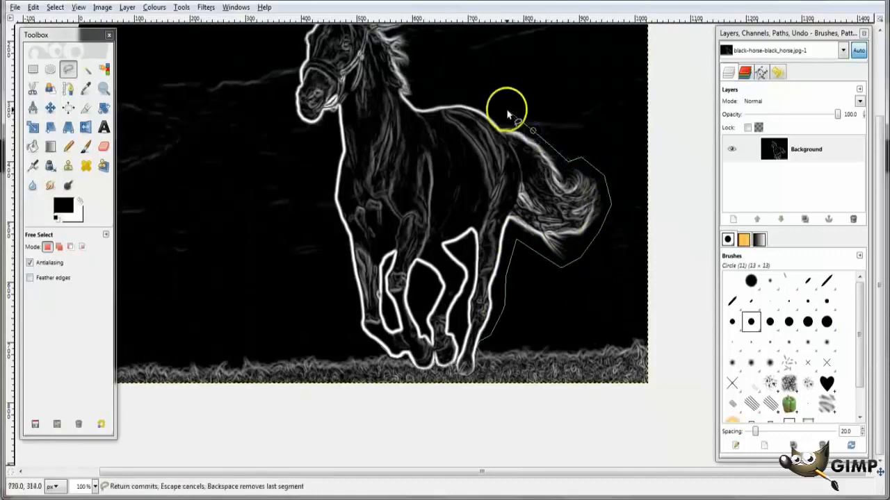
click(462, 94)
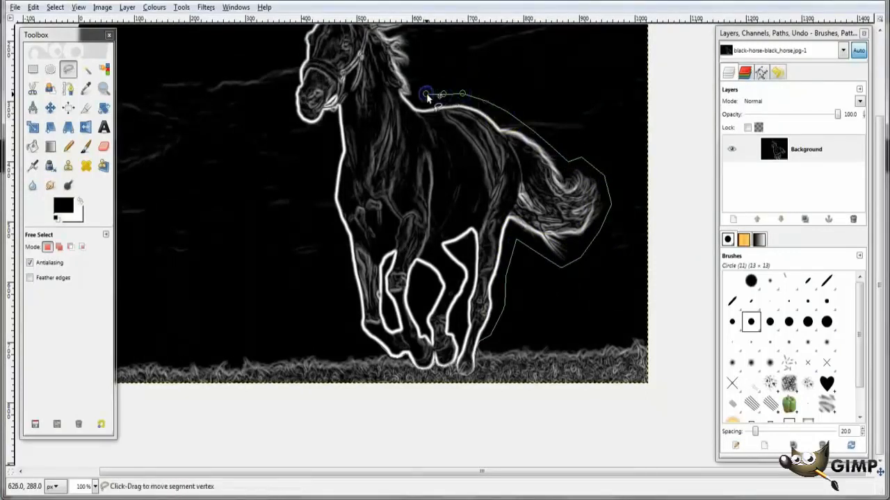
Step: Carry the outline around the mane, ears, muzzle, chest and front legs, and close the selection at the hooves
drag(423, 90, 487, 185)
drag(469, 132, 447, 122)
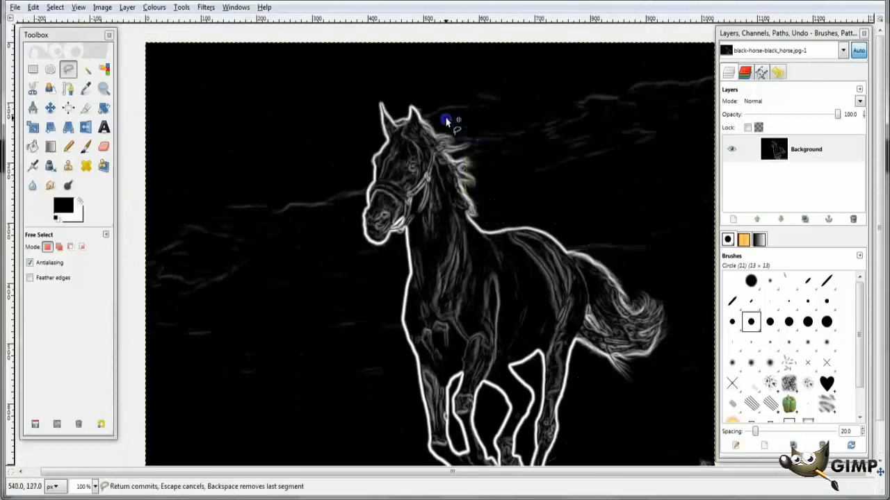
drag(421, 96, 371, 90)
drag(357, 175, 350, 247)
click(361, 260)
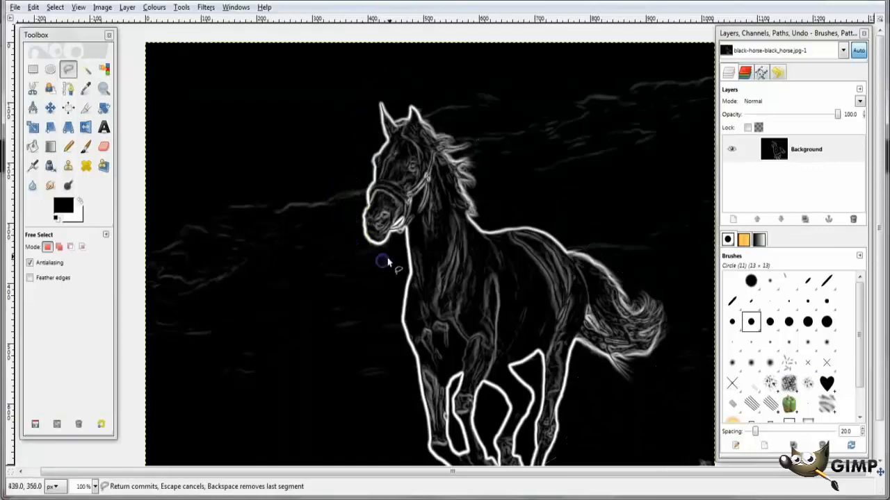
scroll(392, 271, down, 4)
click(397, 195)
mouse_move(414, 288)
mouse_down()
mouse_move(417, 358)
mouse_move(433, 360)
mouse_up()
click(528, 344)
Step: Fill everything outside the horse outline with the black foreground colour and clear the selection
click(55, 7)
click(64, 49)
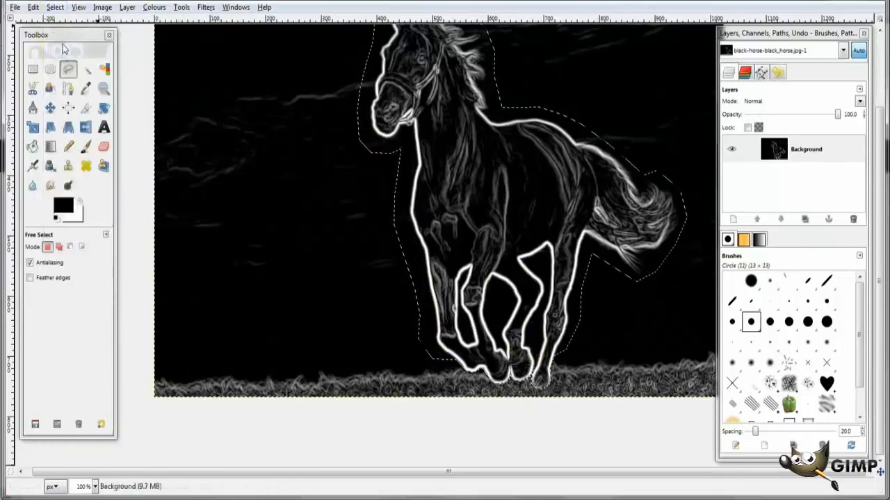
click(33, 7)
click(66, 181)
click(55, 7)
click(53, 22)
Step: Set up the Paintbrush in Overlay mode with the Circle Fuzzy (19) brush at scale 2.50
click(85, 146)
click(105, 249)
click(60, 344)
click(57, 279)
click(85, 362)
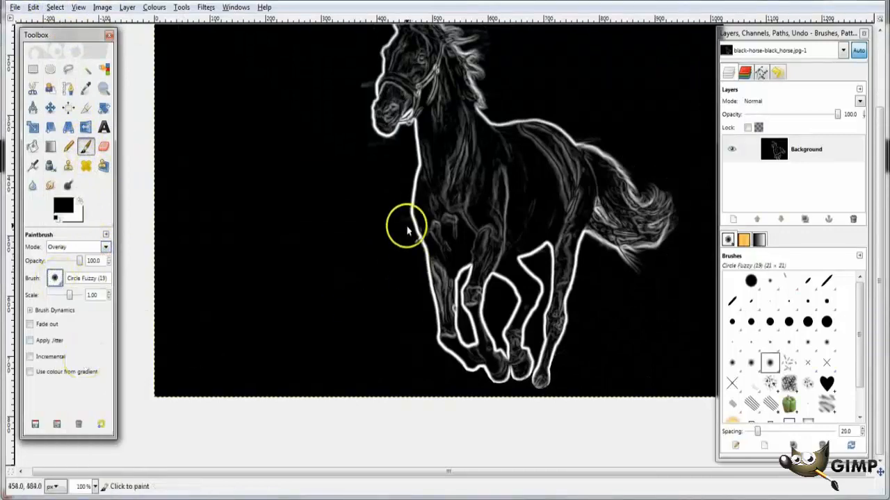
scroll(389, 222, up, 2)
key(bracketright)
Step: Darken the leftover marks outside the horse's chest and legs and beneath its tail with the black Overlay brush
click(379, 206)
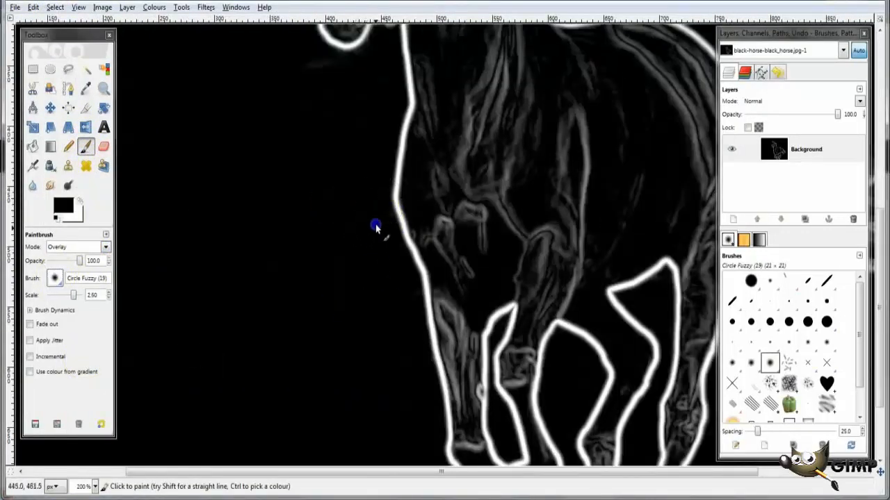
drag(421, 381, 364, 179)
drag(486, 303, 285, 353)
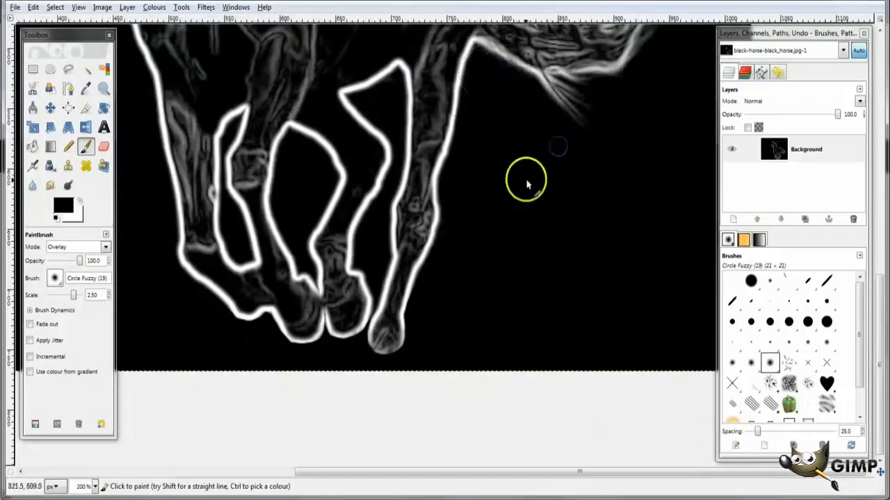
drag(604, 182, 437, 304)
drag(495, 67, 548, 205)
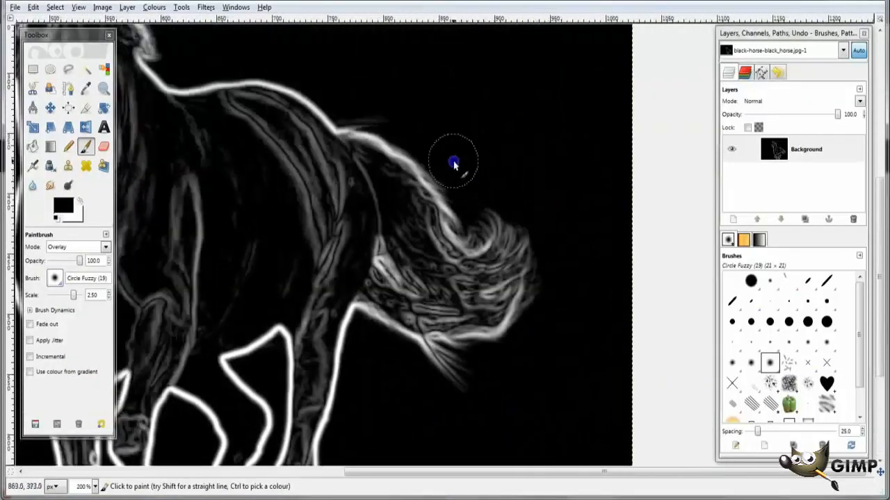
Step: Paint out the faint streaks above the tail and back and behind the mane and ears
drag(348, 84, 459, 174)
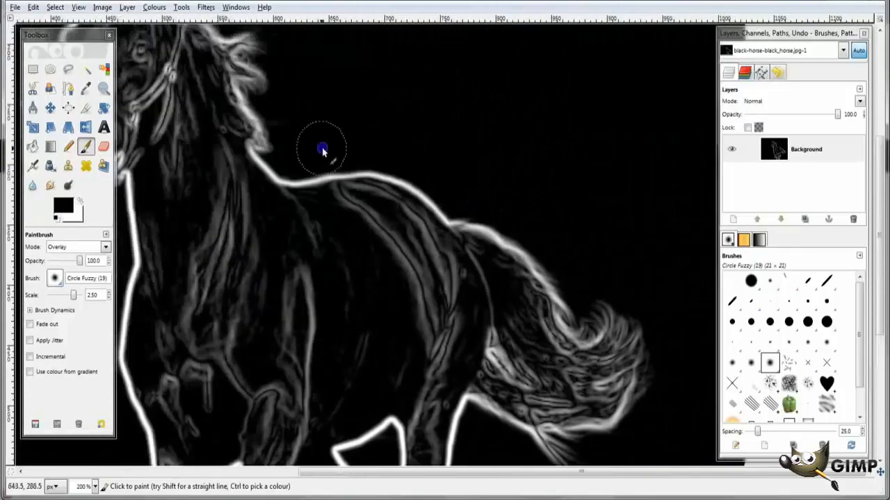
drag(267, 116, 413, 203)
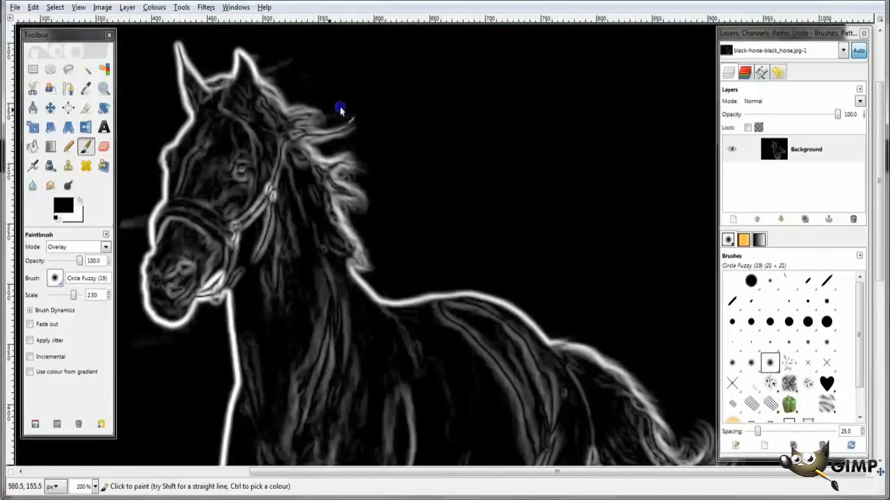
drag(373, 123, 457, 155)
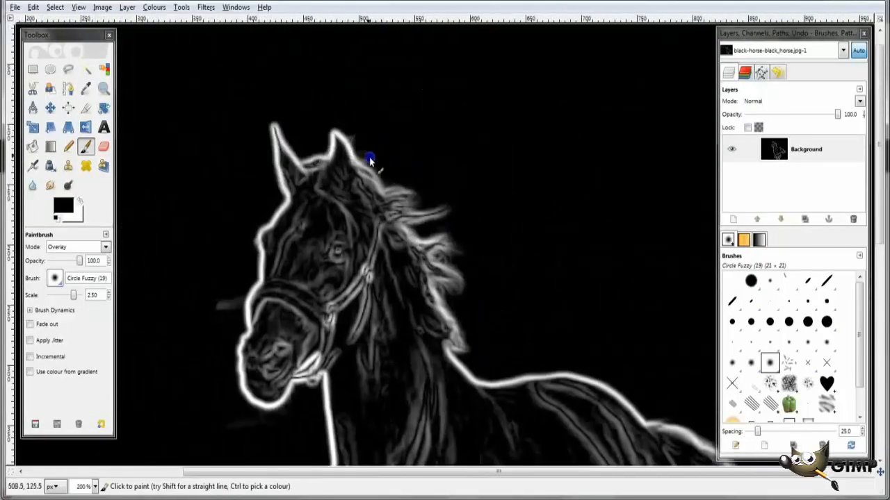
Step: Paint out the remaining streaks in front of and below the muzzle, along the chest and between the legs
mouse_move(234, 318)
mouse_down()
mouse_move(229, 294)
mouse_move(218, 315)
mouse_up()
scroll(219, 360, down, 3)
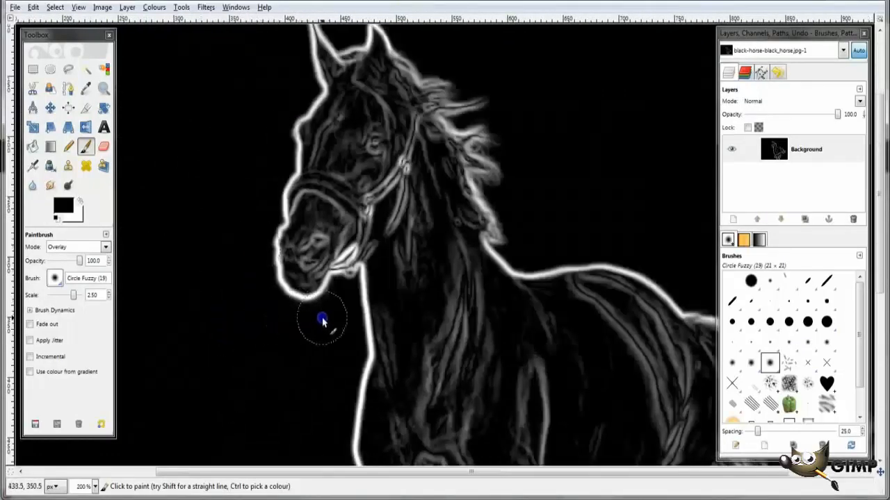
scroll(302, 272, down, 5)
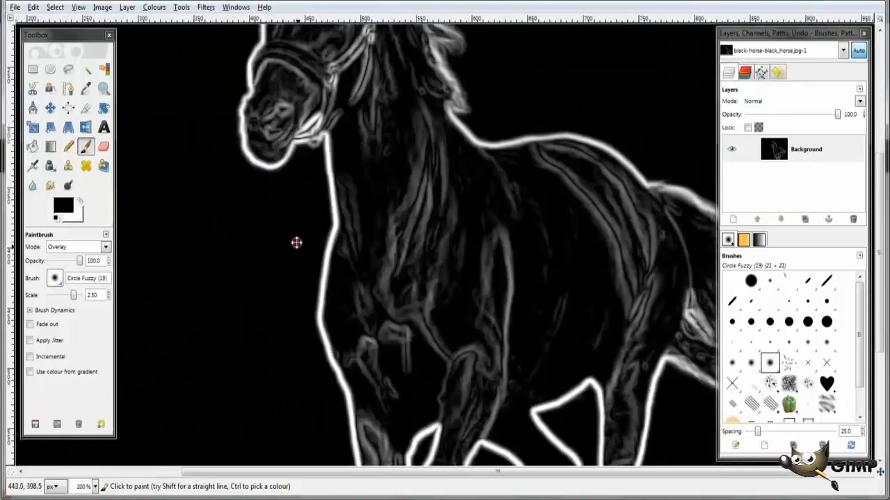
ctrl+scroll(487, 189, down, 2)
ctrl+scroll(602, 351, up, 2)
ctrl+scroll(532, 341, down, 2)
ctrl+scroll(550, 410, up, 2)
scroll(527, 177, up, 2)
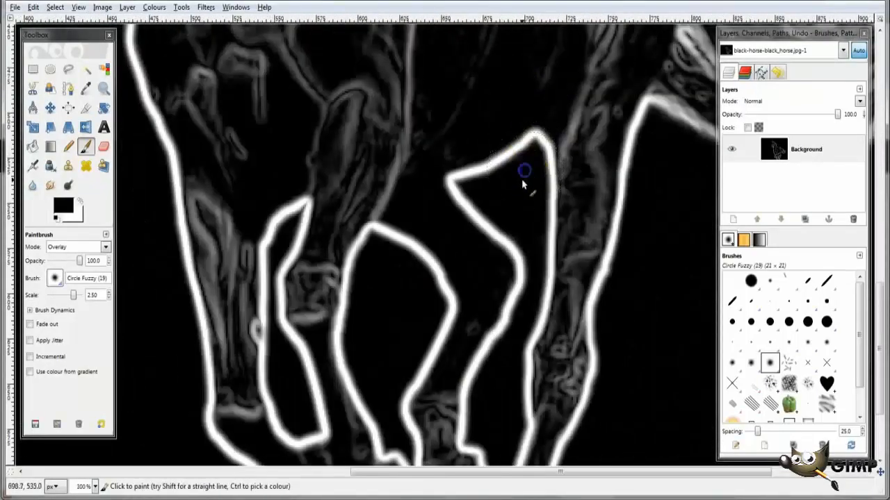
ctrl+scroll(502, 195, down, 3)
Step: Move the horse layer 252 px horizontally to the left and put a new 1024 × 768 px foreground-filled layer beneath it
click(50, 107)
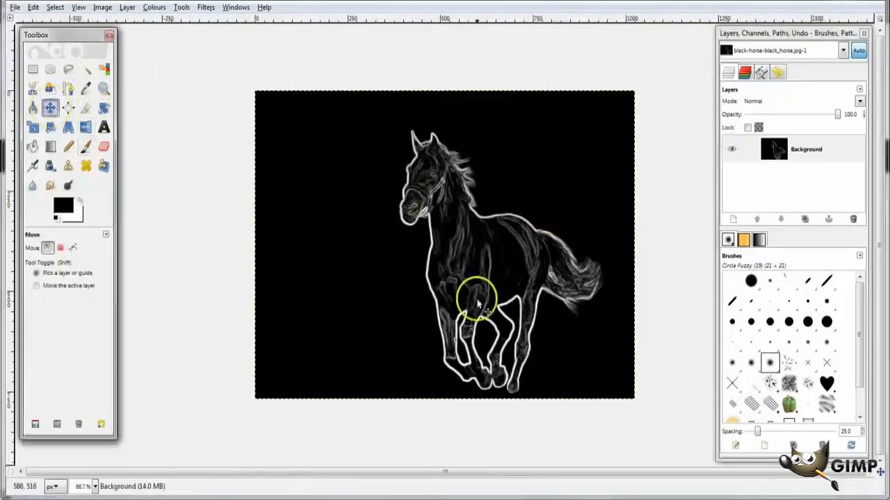
drag(493, 254, 400, 259)
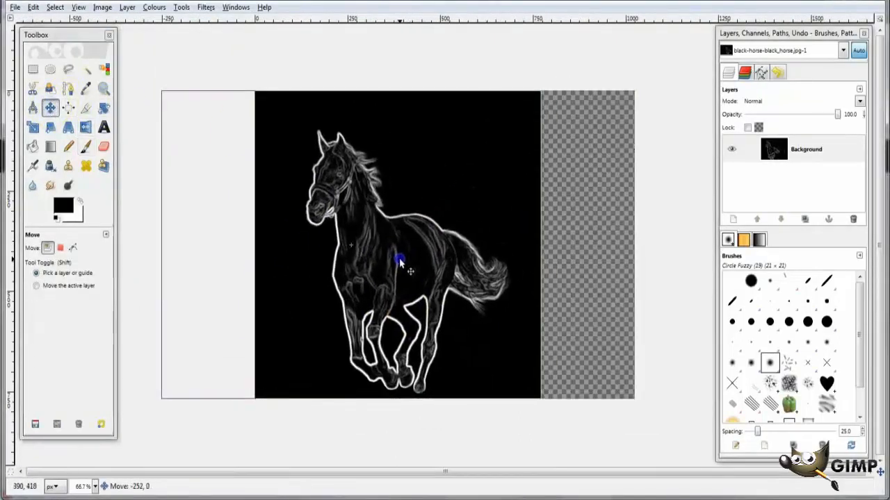
click(732, 219)
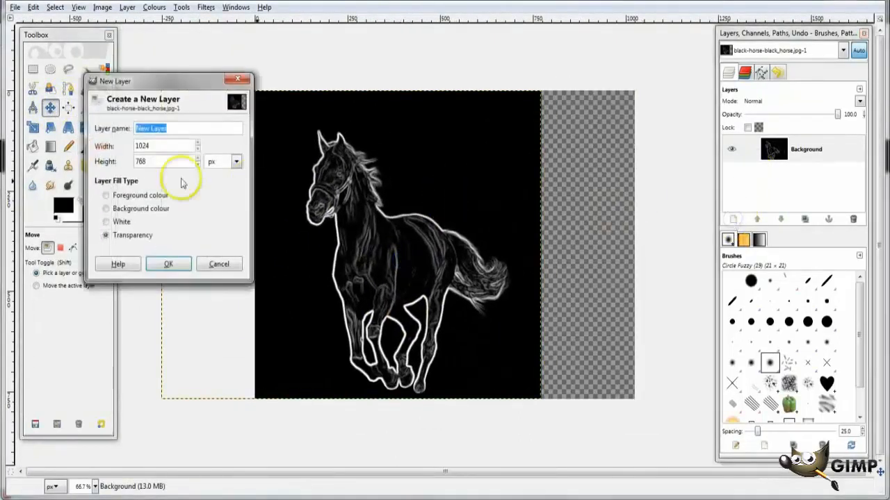
click(106, 196)
click(168, 265)
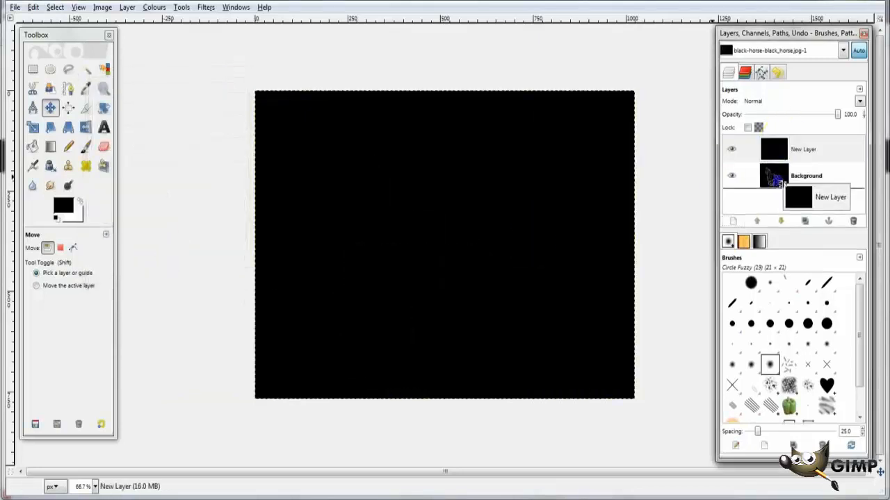
click(781, 221)
Step: Merge the horse layer down onto the black layer and fit the merged layer to the image size
click(807, 149)
click(118, 12)
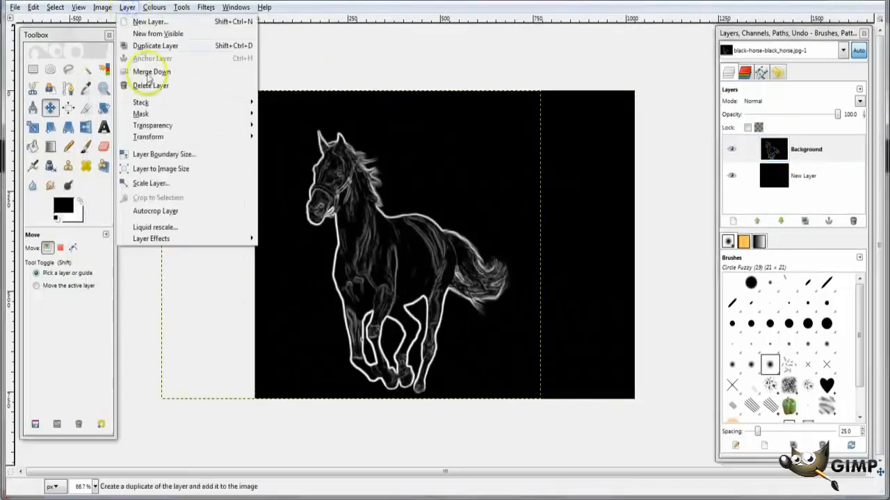
click(152, 73)
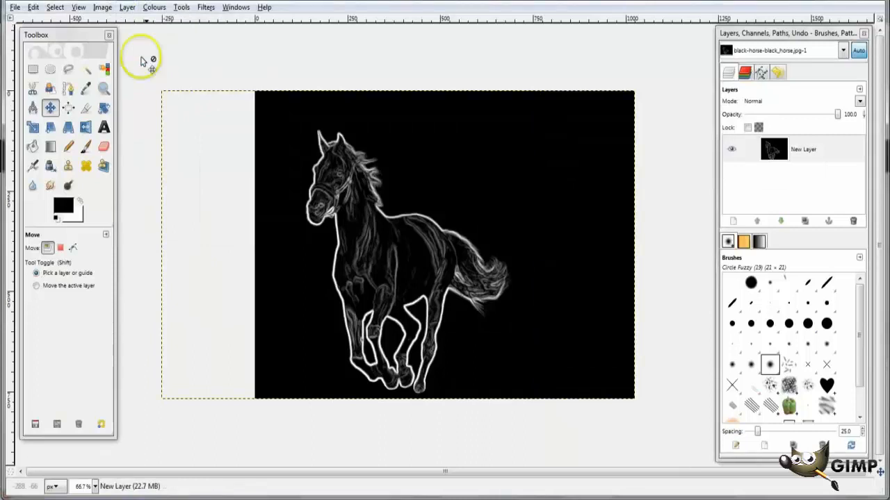
click(127, 8)
click(146, 169)
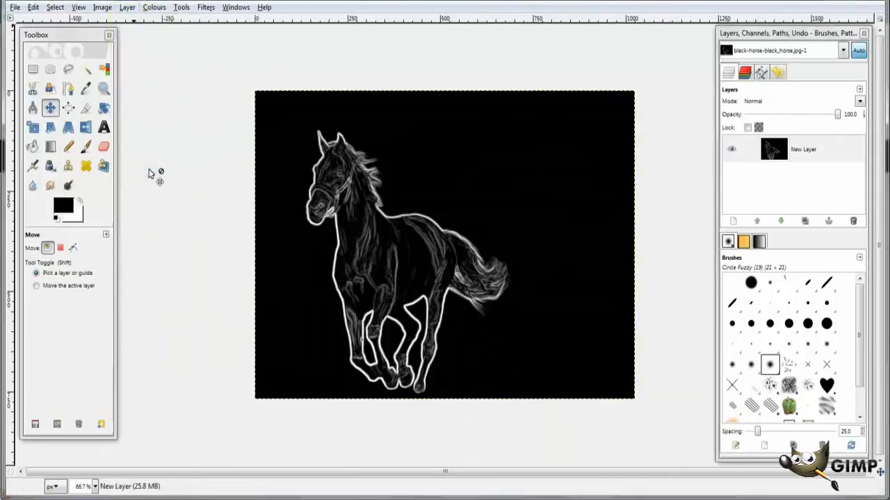
Step: Duplicate the merged horse layer twice
right_click(778, 158)
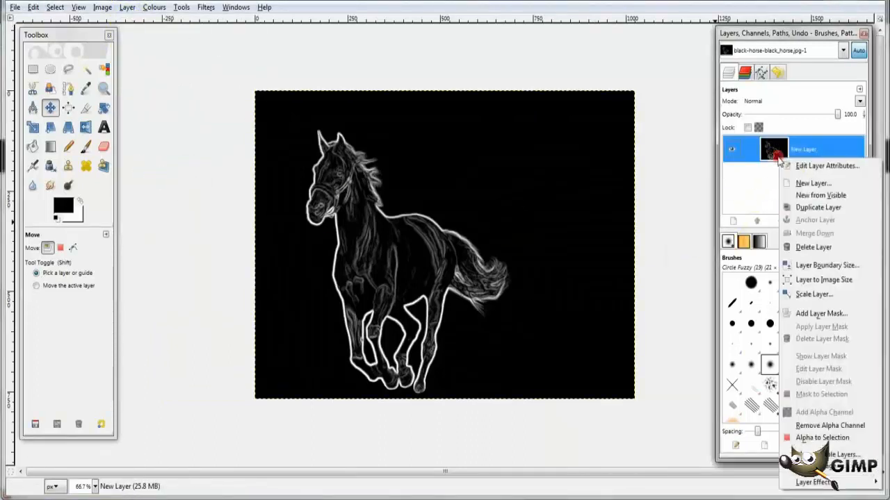
click(799, 210)
right_click(774, 153)
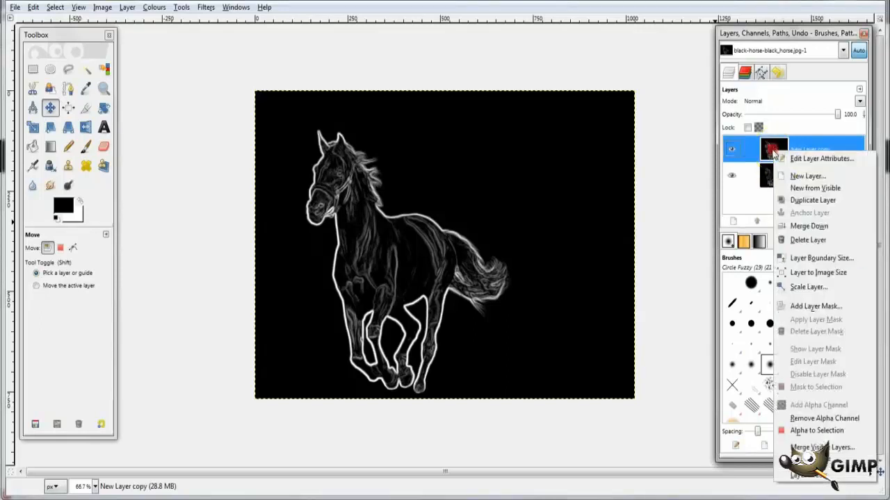
click(798, 201)
Step: Apply a 50 px Gaussian Blur to the topmost copy and set its layer mode to Screen
click(206, 7)
mouse_move(229, 76)
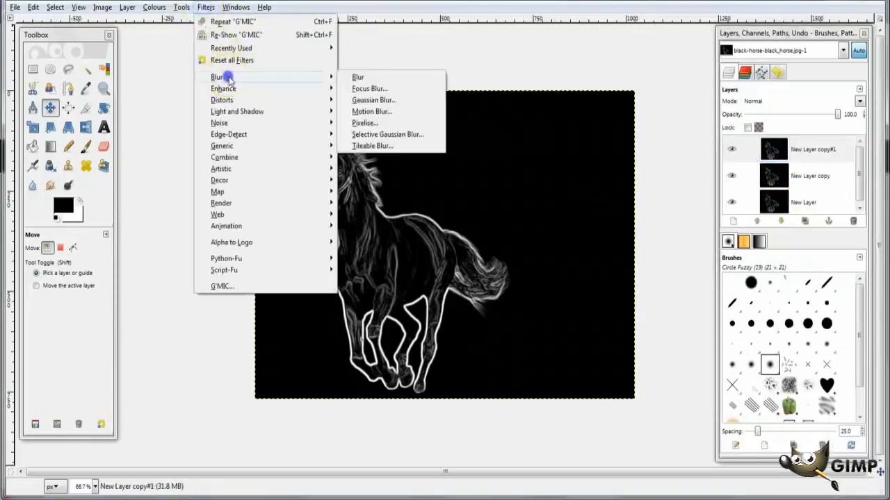
click(362, 104)
click(168, 294)
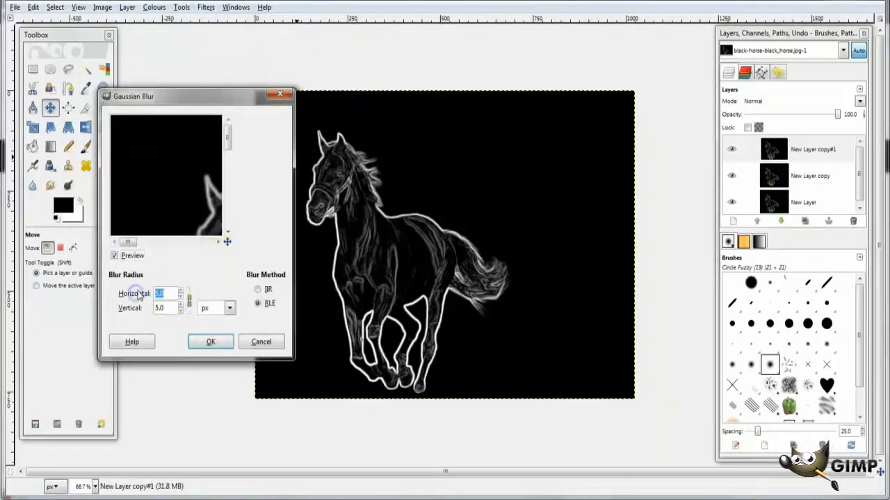
click(207, 341)
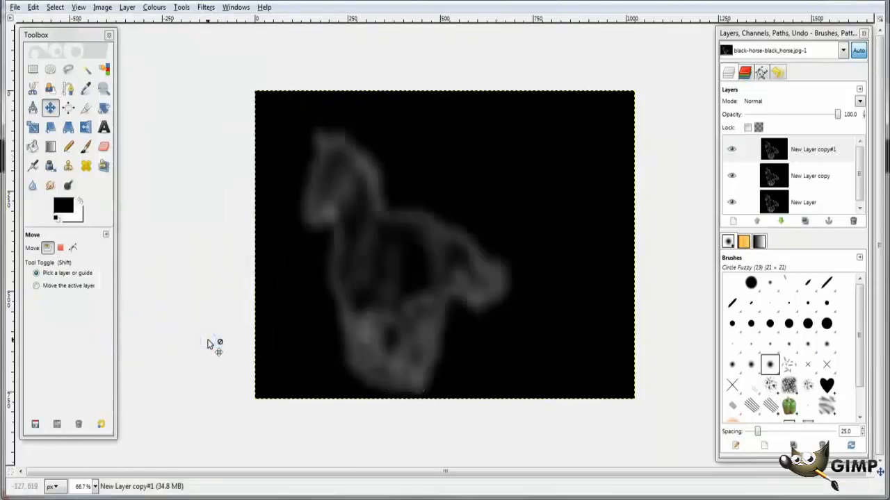
click(861, 102)
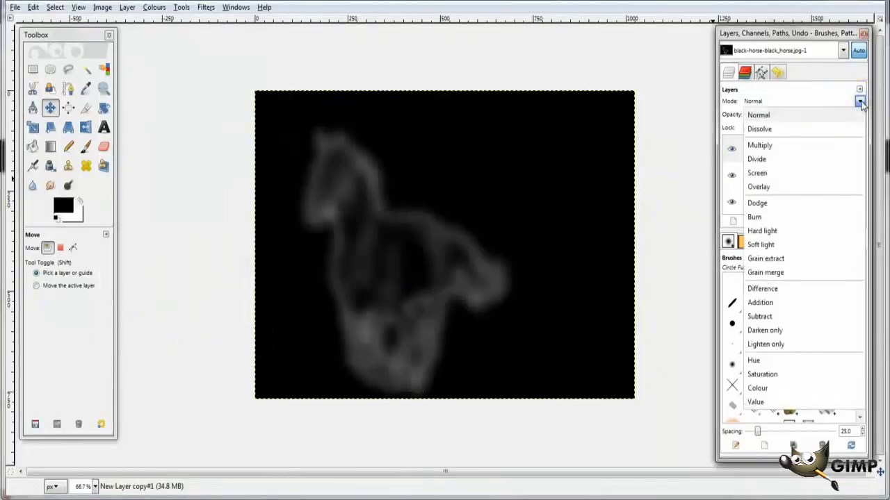
click(773, 173)
Step: Apply a 20 px Gaussian Blur to the middle layer, New Layer copy, and set its mode to Screen
click(765, 175)
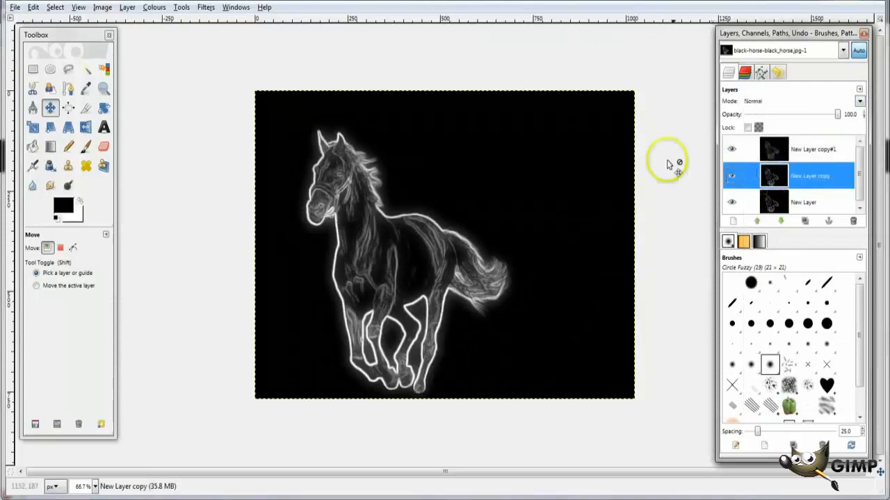
click(206, 7)
mouse_move(222, 76)
click(372, 87)
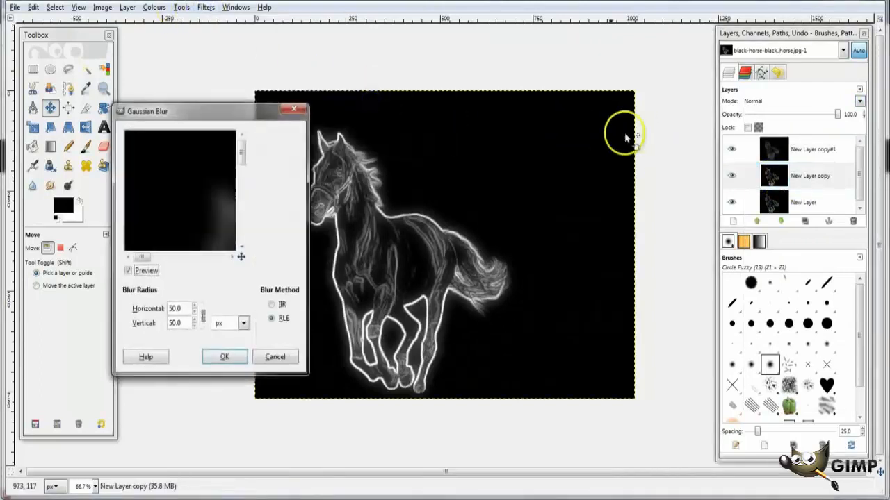
text(20)
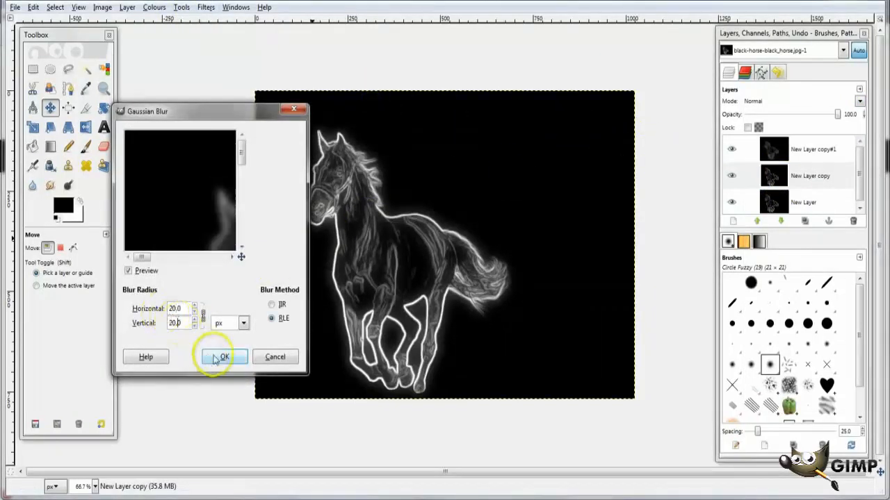
click(224, 356)
click(860, 101)
click(759, 173)
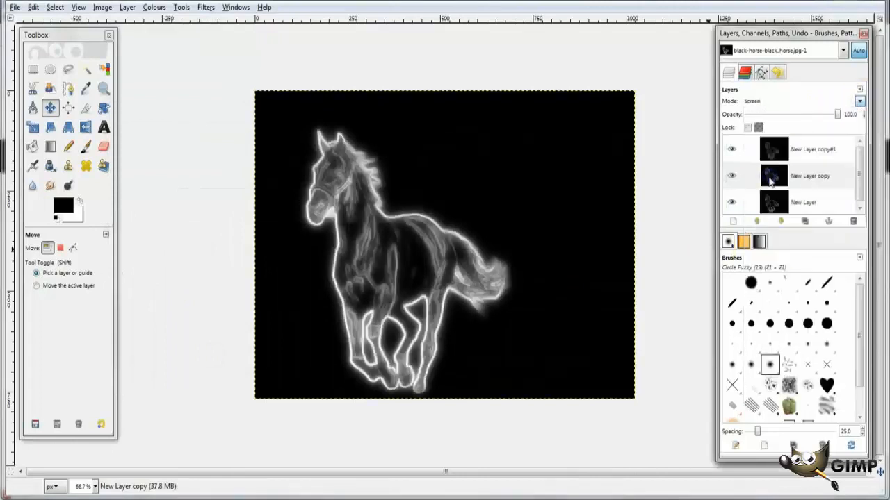
Step: Create a new layer from the visible image above the top copy
click(777, 152)
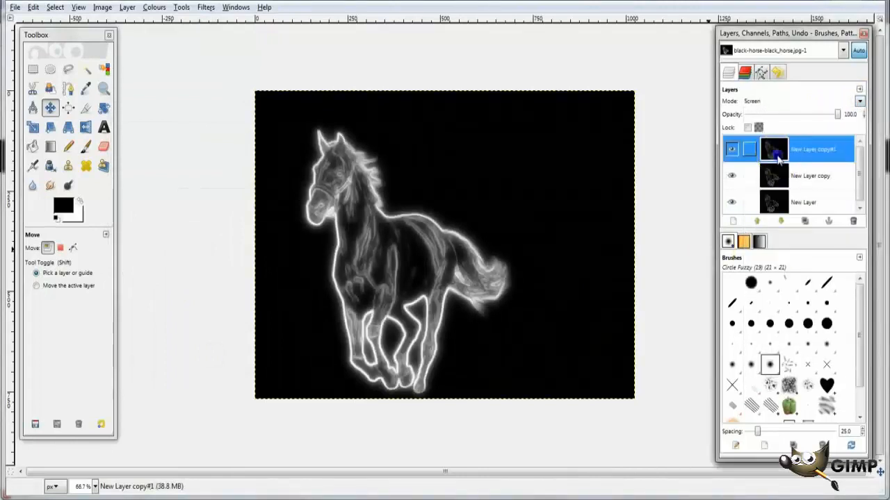
click(127, 7)
click(144, 34)
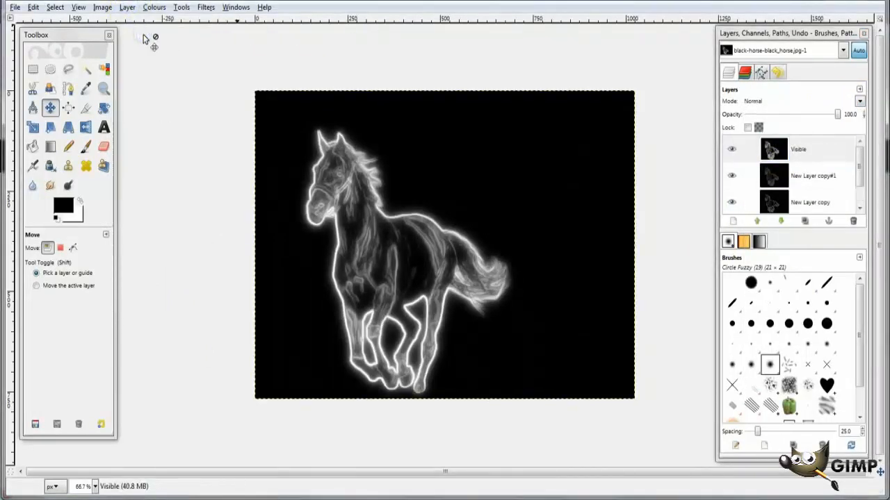
Step: Shift the midtones of the Visible layer strongly towards red and yellow with Colour Balance
click(154, 9)
click(156, 22)
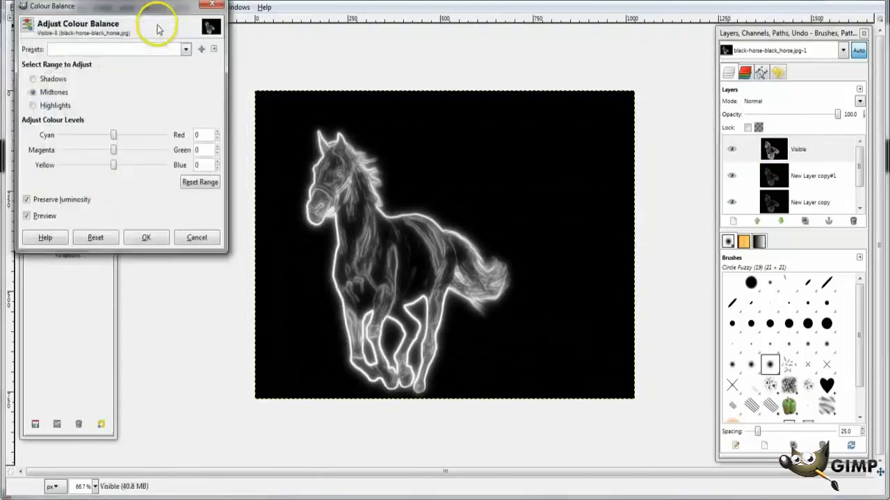
drag(114, 136, 167, 136)
drag(113, 164, 60, 166)
click(142, 237)
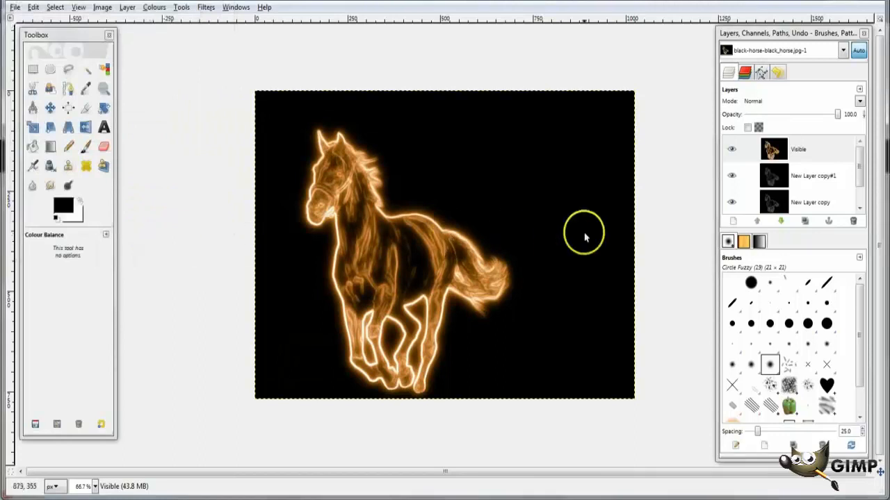
Step: Add a new transparent 1024 × 768 px layer above the orange horse layer
click(732, 221)
click(38, 160)
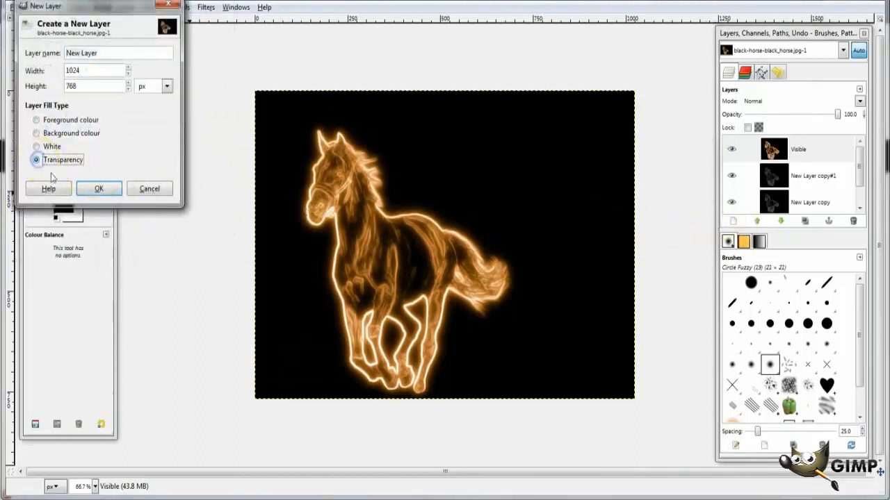
click(100, 189)
Step: Render turbulent Solid Noise with a detail of 9 on the new transparent layer
click(206, 7)
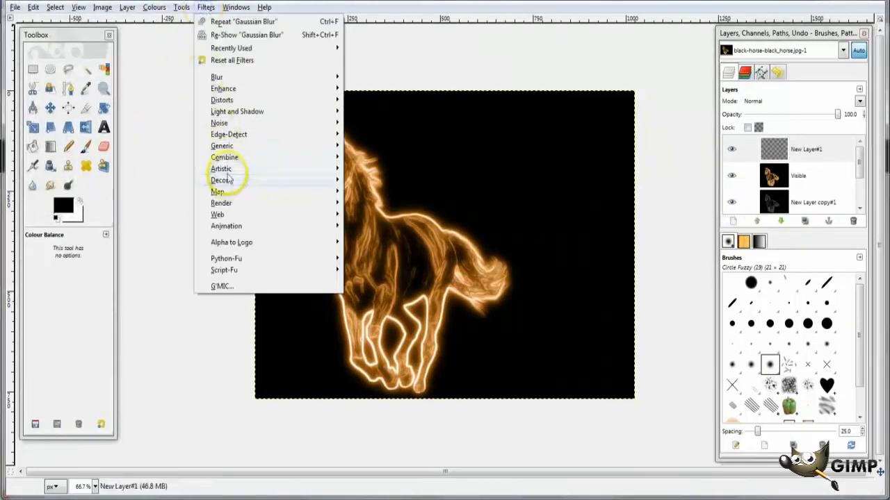
mouse_move(284, 203)
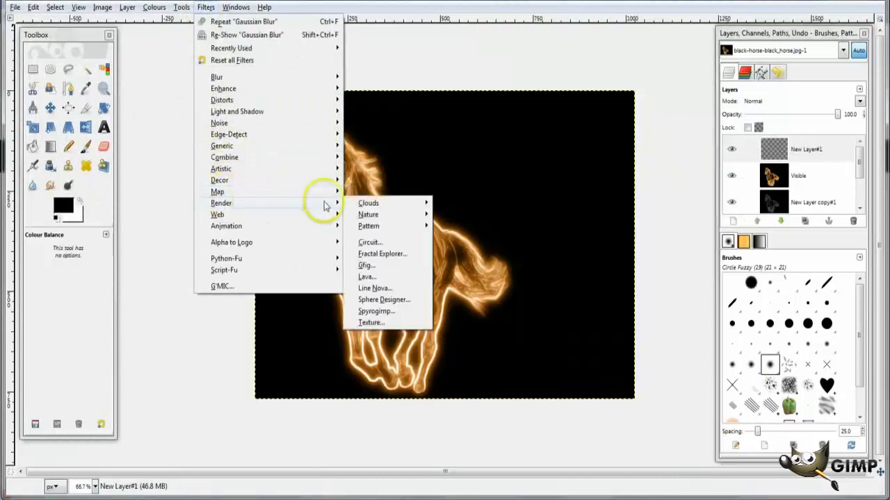
mouse_move(399, 208)
click(465, 237)
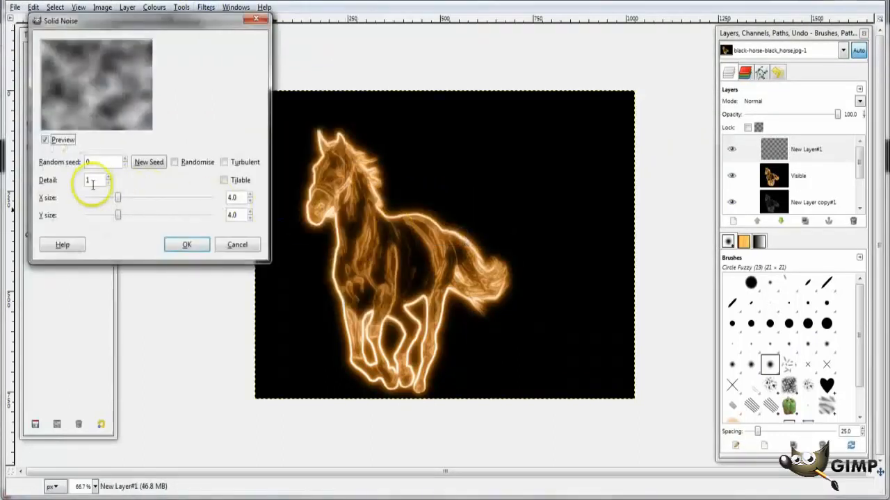
click(224, 162)
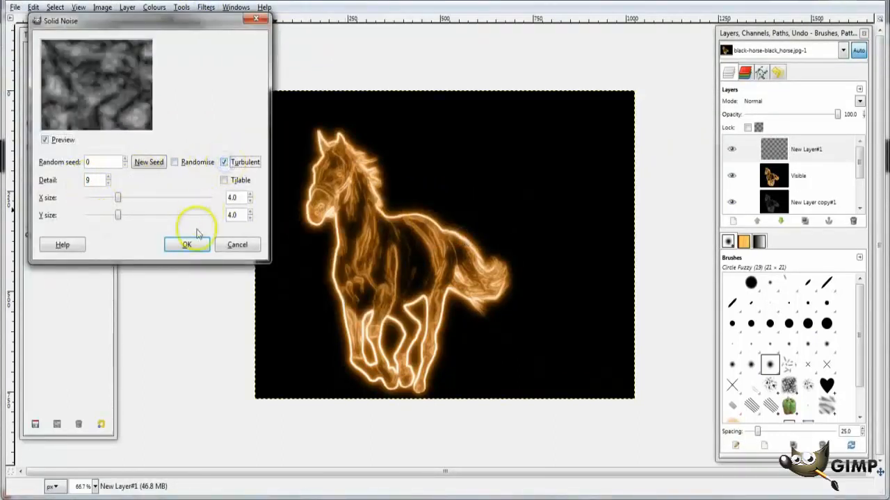
click(186, 245)
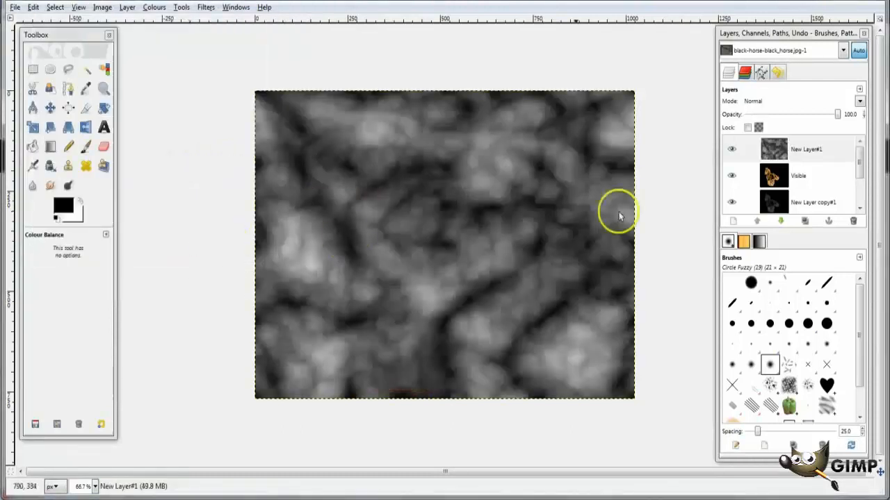
Step: Try the Burn layer mode on the noise layer, then set it to Dodge
click(860, 101)
click(772, 216)
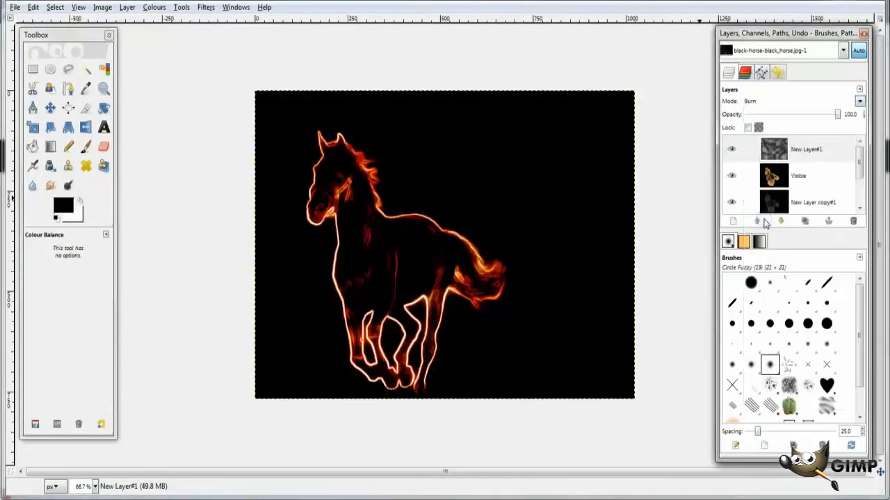
click(859, 101)
click(758, 203)
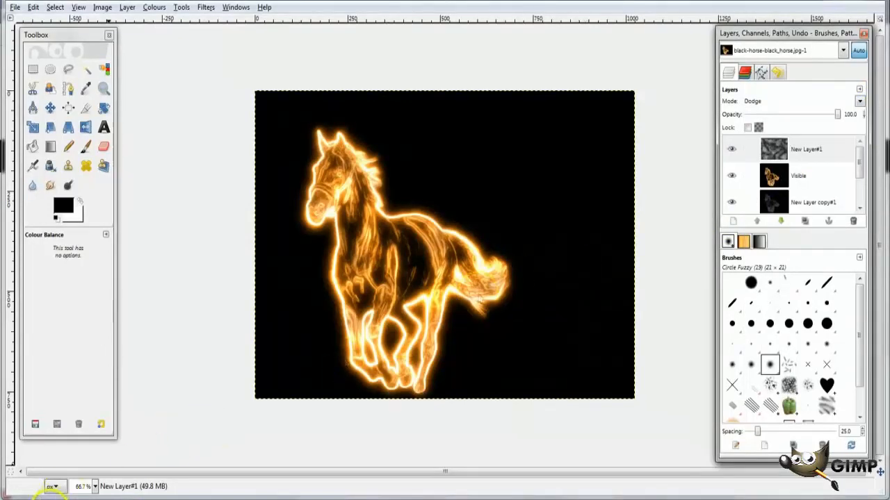
Step: Import fire_06.jpg from the file browser as a new layer above the noise layer
click(51, 485)
click(212, 201)
drag(391, 237, 525, 256)
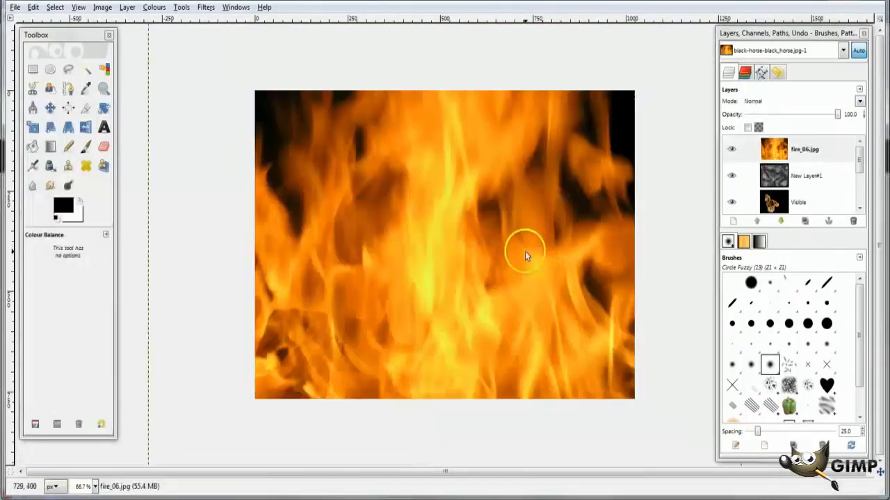
Step: Scale the fire layer down to about half the image's width and move it over the horse's body
key(minus)
key(minus)
click(32, 128)
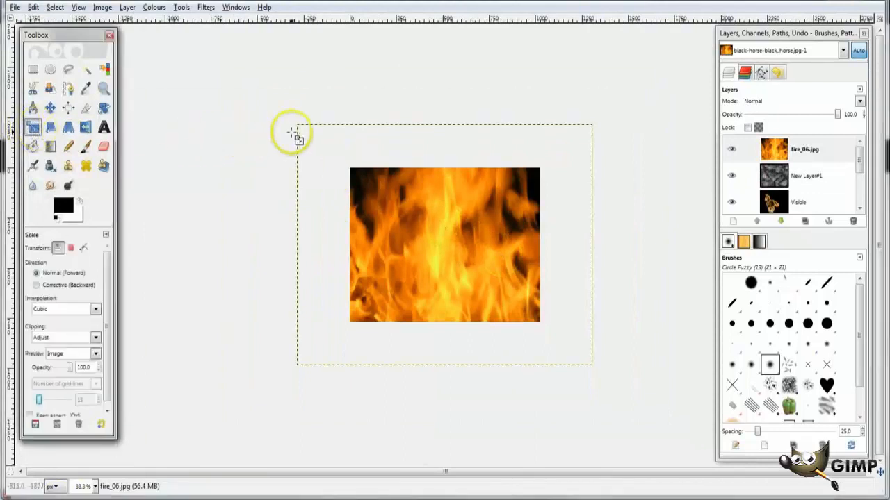
drag(300, 130, 417, 223)
drag(591, 366, 535, 309)
click(187, 146)
click(50, 108)
drag(493, 282, 453, 298)
Step: Rotate the fire layer by about 46° and set its layer mode to Screen
click(103, 109)
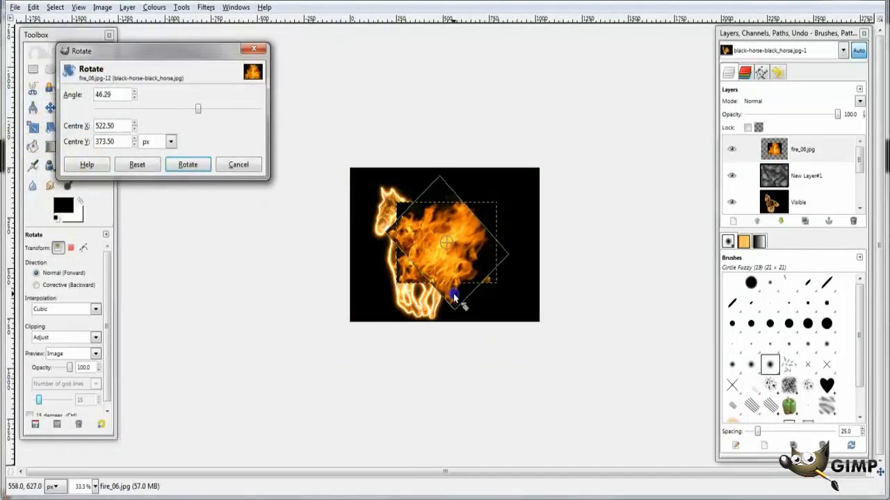
click(198, 168)
scroll(438, 201, up, 1)
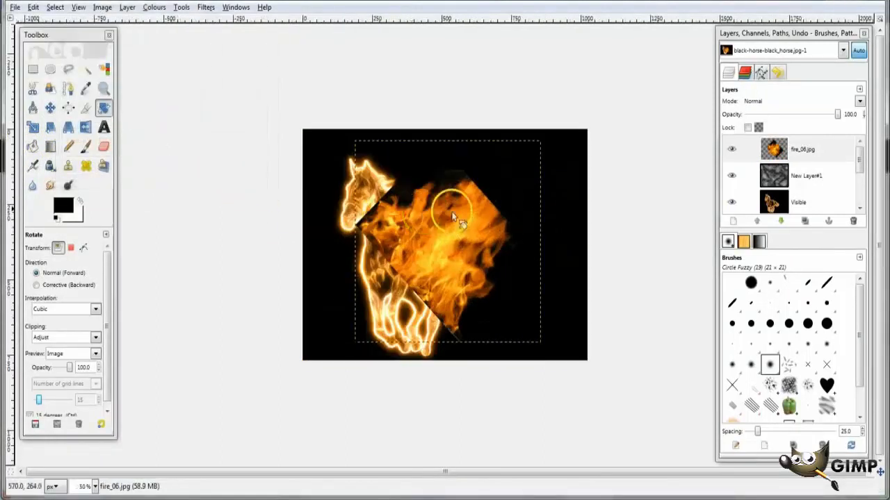
click(860, 101)
click(775, 174)
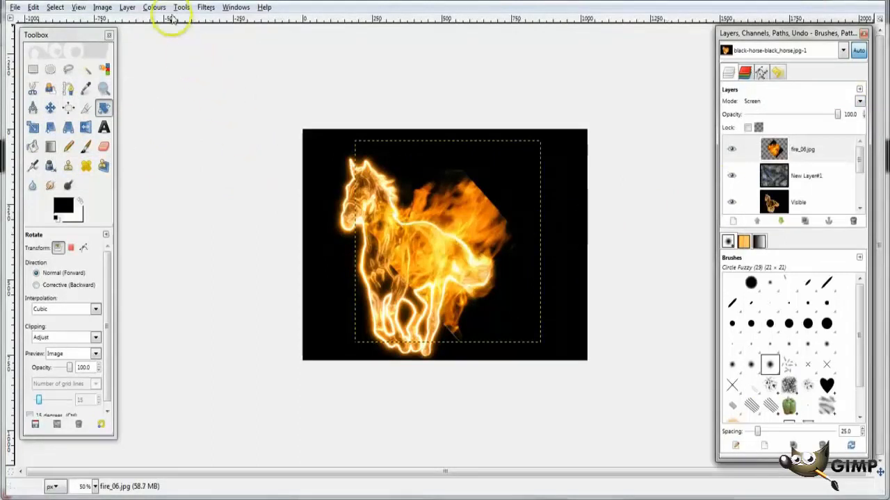
Step: Expand the fire layer to the image size and bend its straight edges with IWarp in Move mode, deform radius 77
click(128, 8)
click(140, 170)
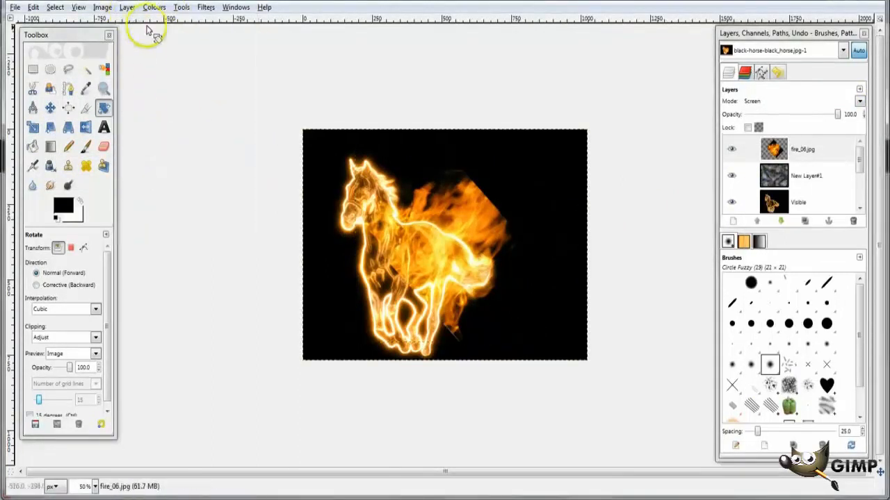
click(206, 8)
mouse_move(319, 100)
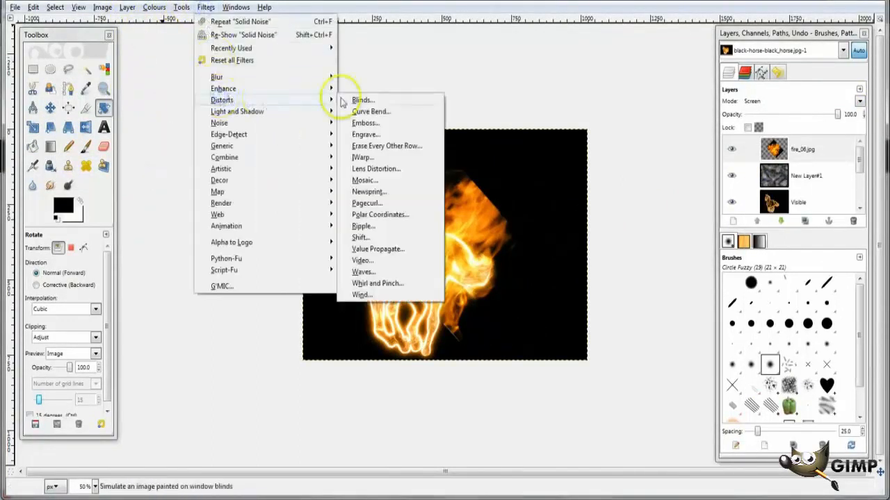
click(365, 155)
drag(283, 66, 178, 89)
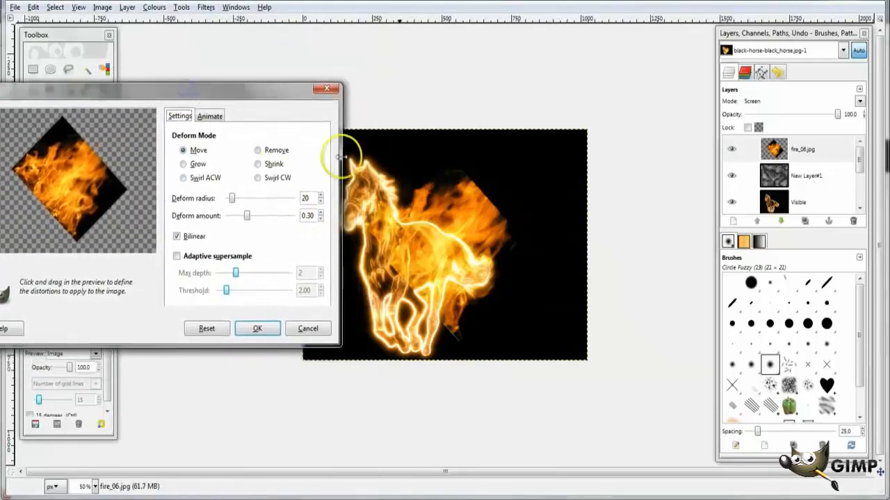
drag(232, 199, 248, 202)
drag(19, 191, 32, 157)
mouse_move(51, 216)
mouse_down()
mouse_move(84, 217)
mouse_move(82, 237)
mouse_move(100, 211)
mouse_move(72, 229)
mouse_move(52, 216)
mouse_move(97, 164)
mouse_move(87, 129)
mouse_move(70, 149)
mouse_move(97, 188)
mouse_move(109, 179)
mouse_move(55, 161)
mouse_move(81, 165)
mouse_up()
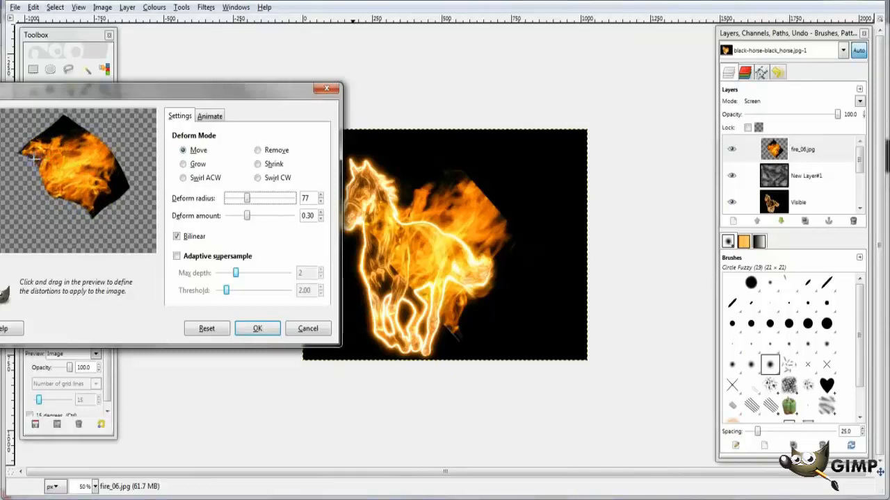
click(257, 328)
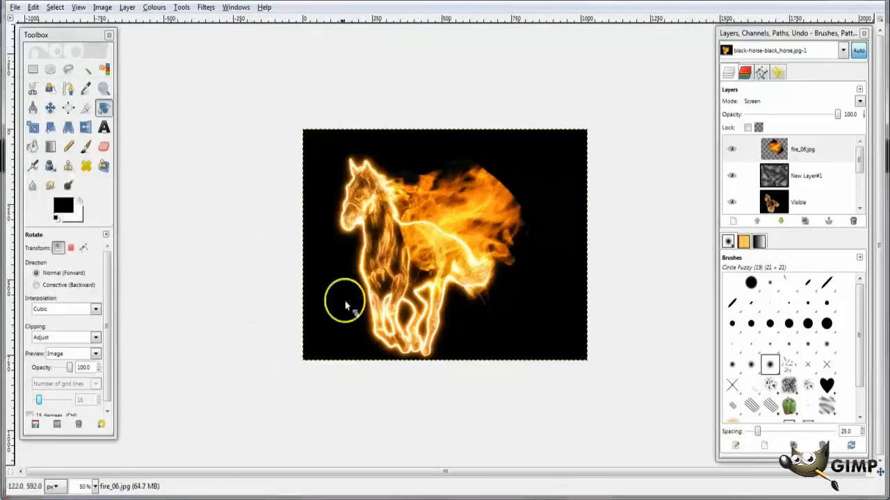
Step: Move the warped fire layer up so the flames stream from the horse's mane and back
click(50, 108)
drag(465, 226, 441, 185)
key(1)
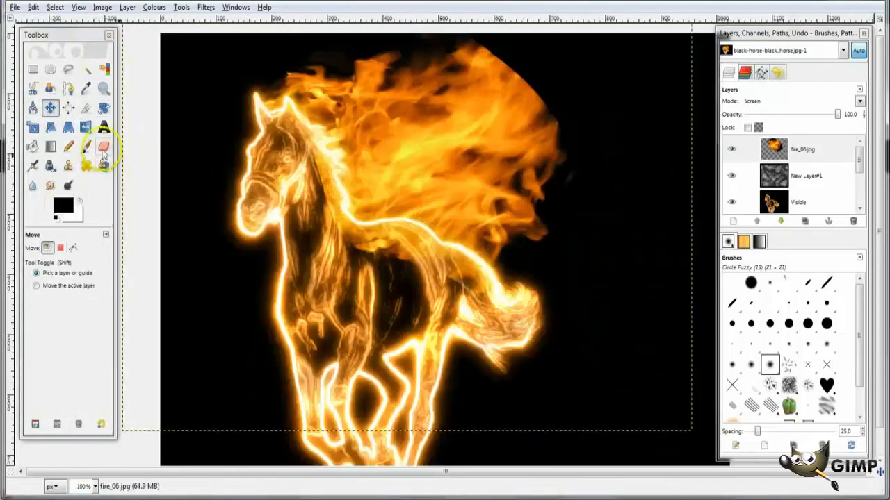
Step: Erase the flames over the horse's head and body and soften the fire's hard outer edge with an enlarged Circle Fuzzy eraser
click(104, 146)
key(bracketright)
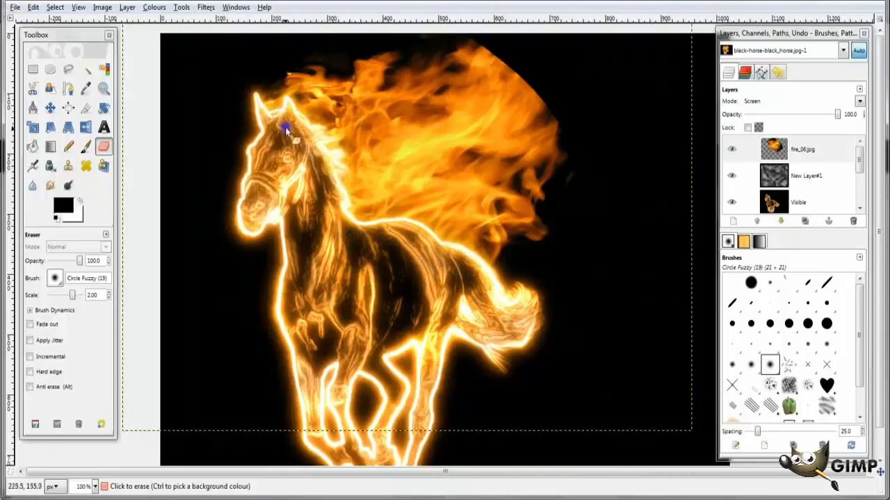
click(610, 167)
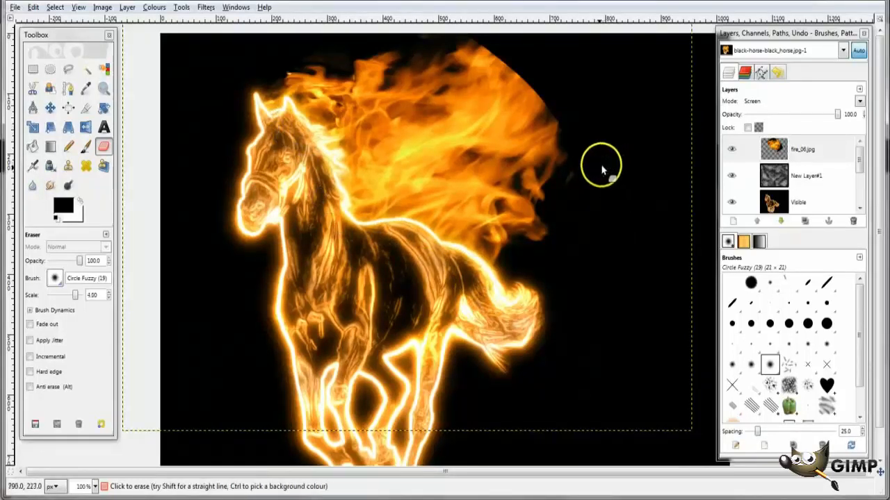
mouse_move(541, 92)
mouse_down()
mouse_move(539, 70)
mouse_move(513, 69)
mouse_move(480, 40)
mouse_up()
click(594, 95)
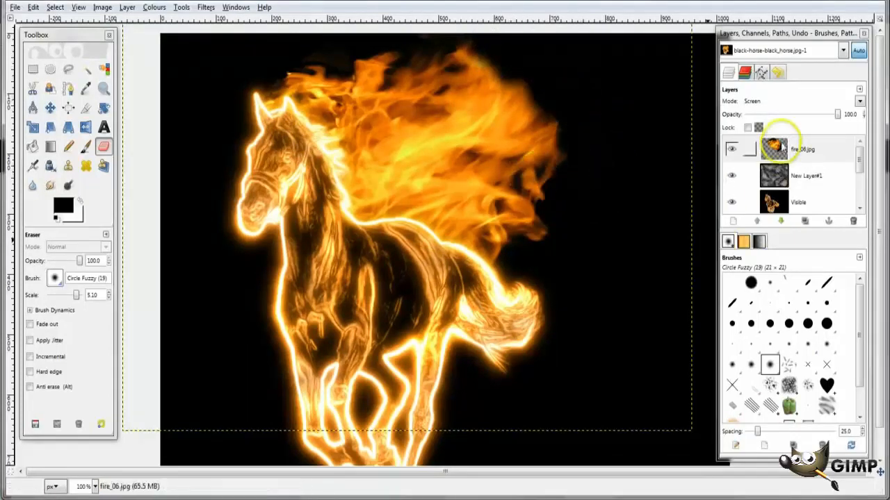
Step: Duplicate the fire layer and scale the copy down
right_click(783, 146)
click(810, 193)
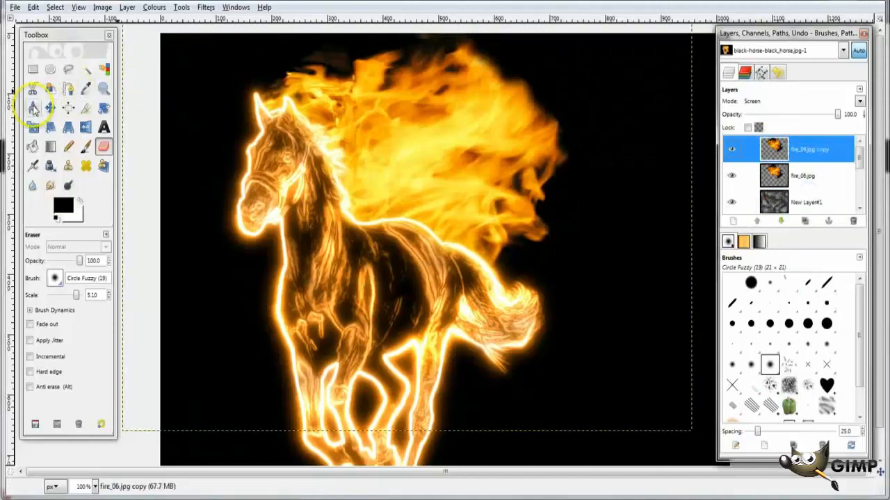
click(33, 127)
click(387, 167)
key(minus)
key(minus)
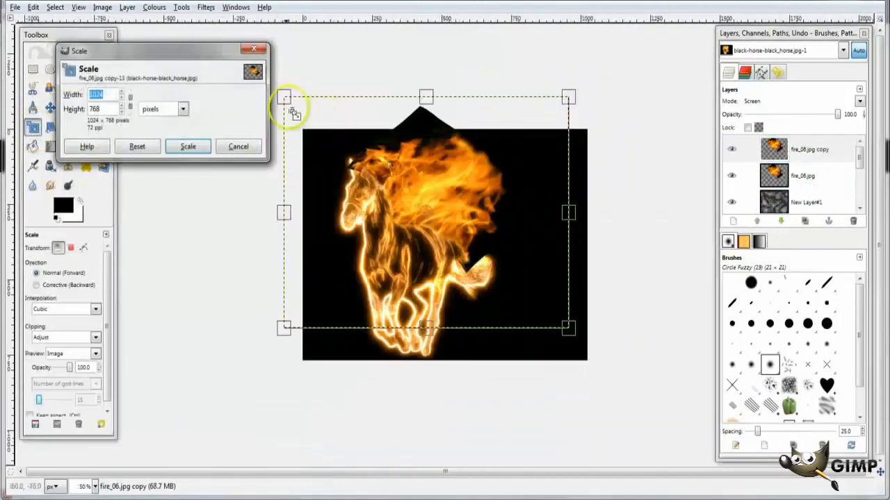
drag(298, 105, 365, 170)
click(187, 146)
Step: Move the smaller fire copy behind the tail and erase the flames over the hindquarters and the stray bits beneath the tail
click(50, 107)
drag(455, 221, 469, 264)
key(1)
click(103, 146)
mouse_move(397, 264)
mouse_down()
mouse_move(452, 249)
mouse_move(433, 236)
mouse_move(474, 254)
mouse_move(495, 298)
mouse_up()
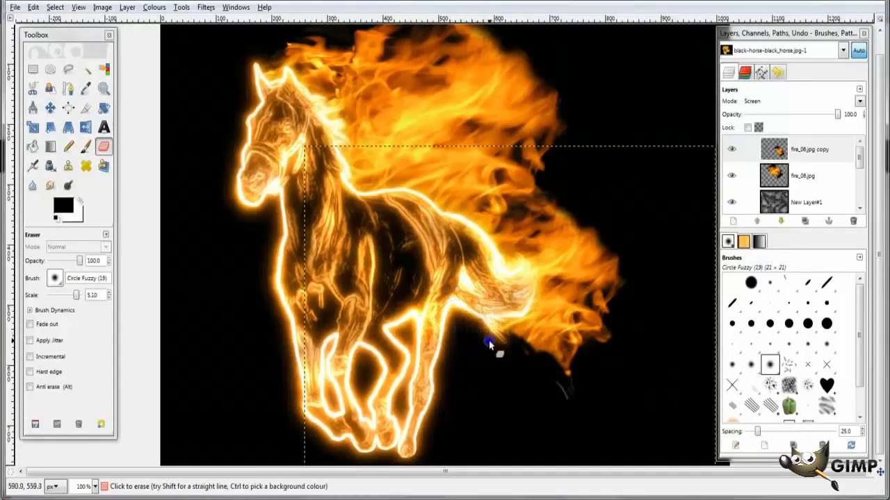
mouse_move(569, 384)
mouse_down()
mouse_move(563, 361)
mouse_move(550, 370)
mouse_up()
Step: Duplicate the tail fire layer and move the new copy down behind the horse's hind legs
right_click(779, 147)
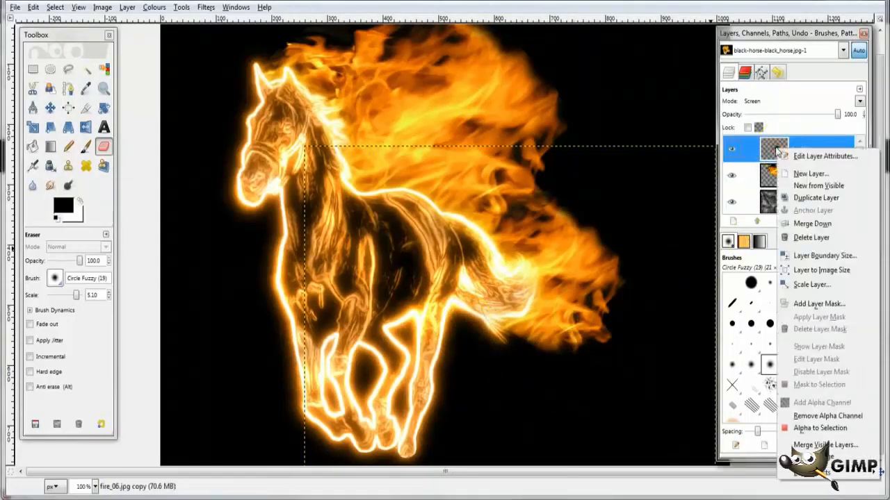
click(816, 198)
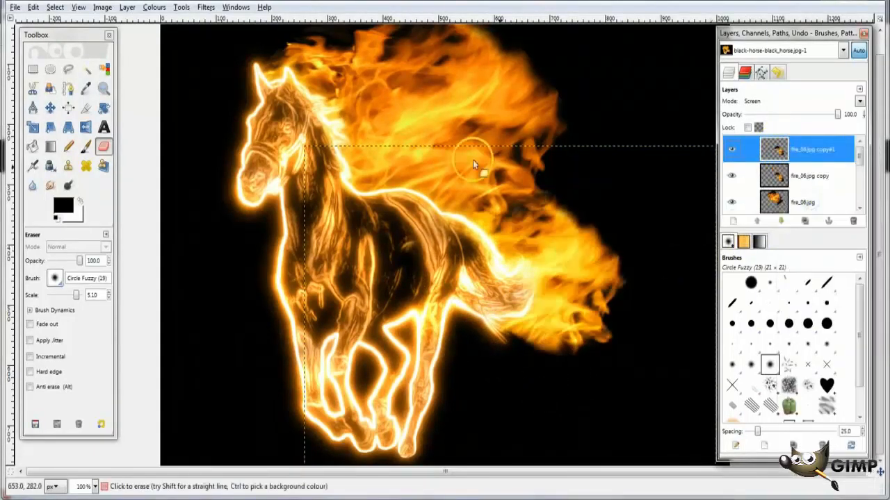
key(minus)
key(minus)
key(minus)
click(50, 108)
drag(480, 274, 433, 307)
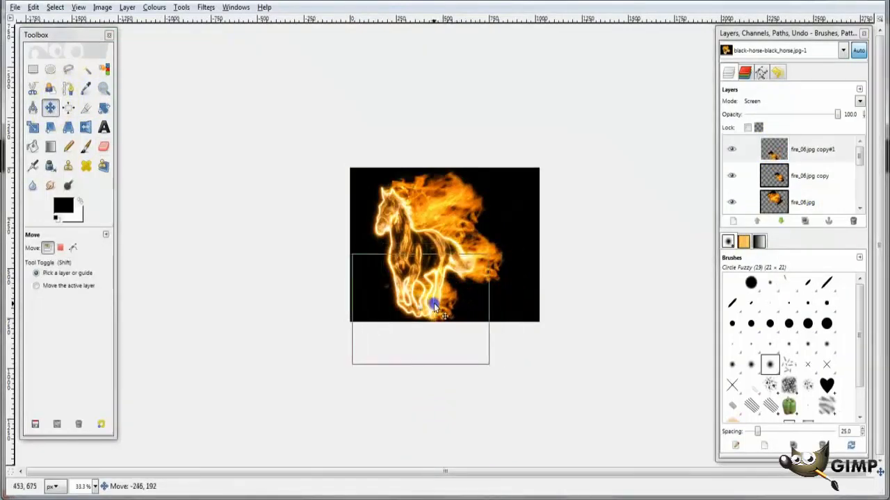
key(plus)
key(plus)
key(plus)
key(plus)
drag(463, 364, 475, 347)
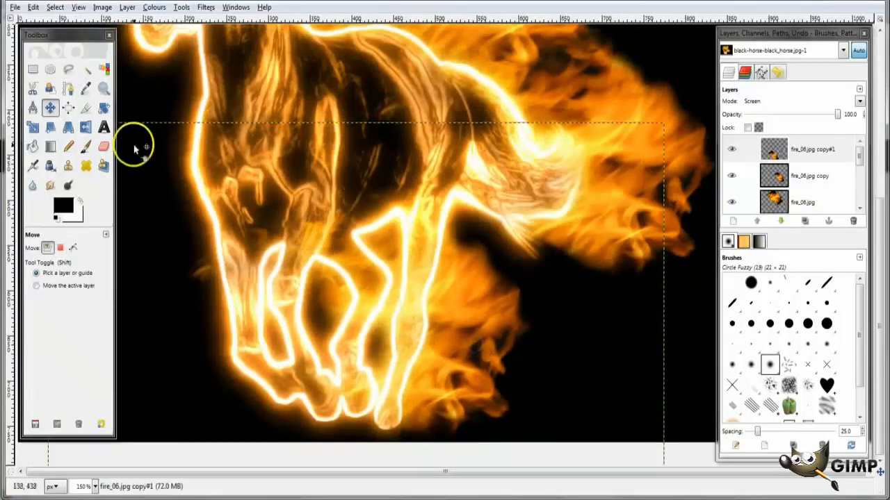
Step: Erase the flames covering the horse's legs on the newest fire copy, reducing the eraser scale to 1.80 for the narrow areas
click(103, 147)
key(bracketleft)
drag(240, 309, 241, 278)
key(bracketleft)
key(bracketleft)
key(bracketleft)
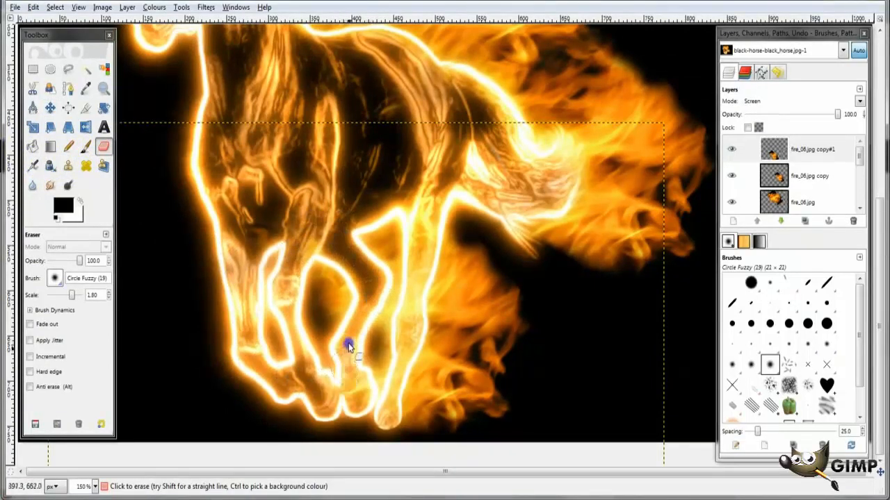
drag(415, 276, 421, 203)
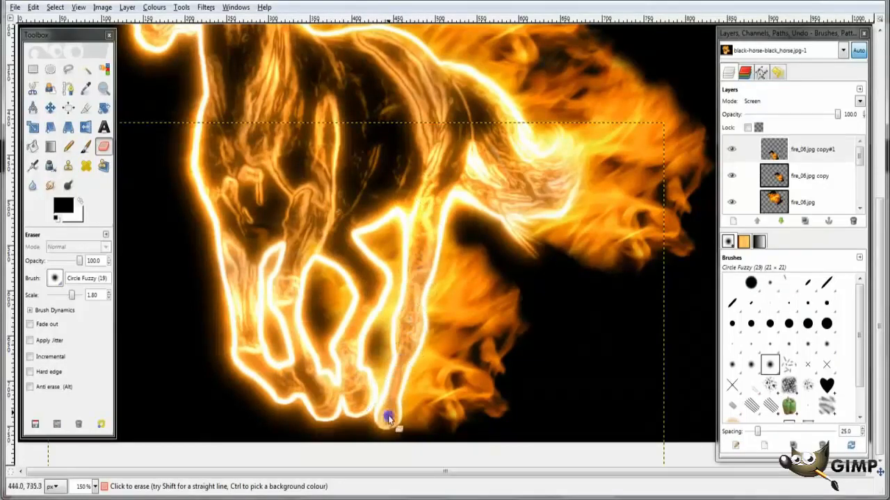
Step: Enlarge the eraser to scale 4.20, soften the lower and outer edges of the leg flames, and select that fire layer
scroll(534, 401, down, 3)
key(bracketright)
key(bracketright)
key(bracketright)
drag(354, 339, 439, 328)
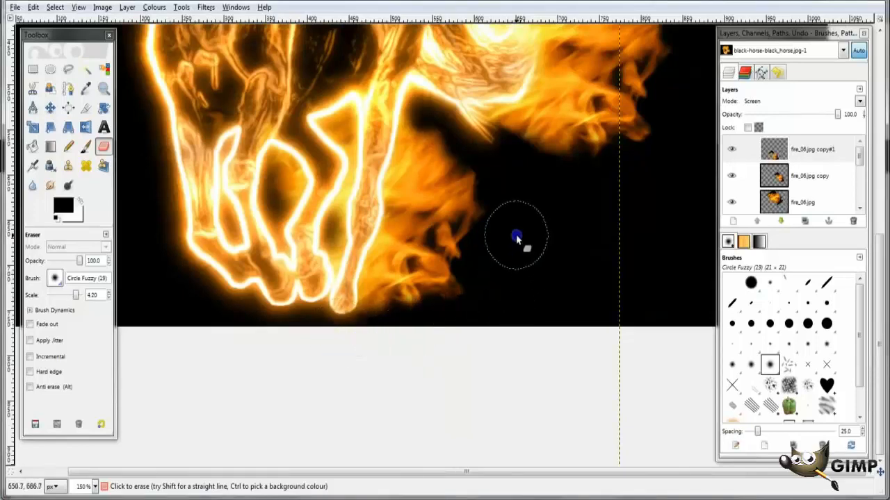
key(shift+ctrl+j)
click(774, 152)
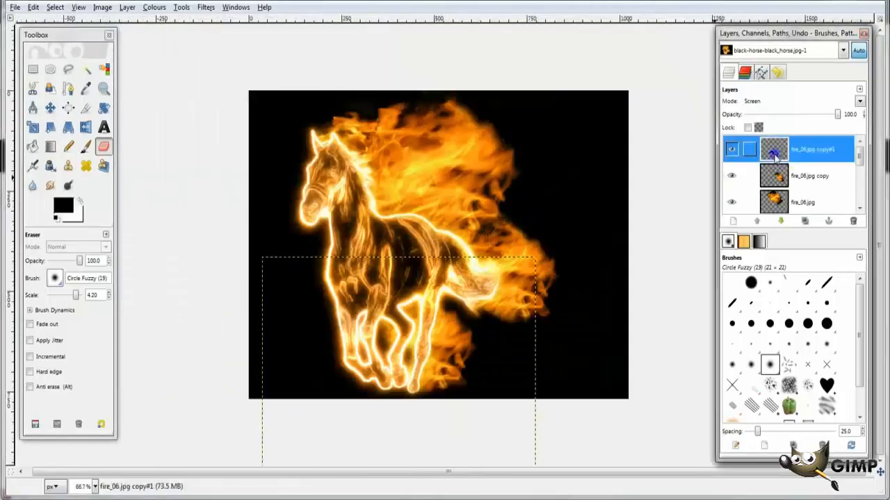
Step: Add a transparent layer on top and set the Paintbrush to Normal mode, Sparks brush, jitter 3.08 and spacing 97.9
click(731, 221)
click(170, 277)
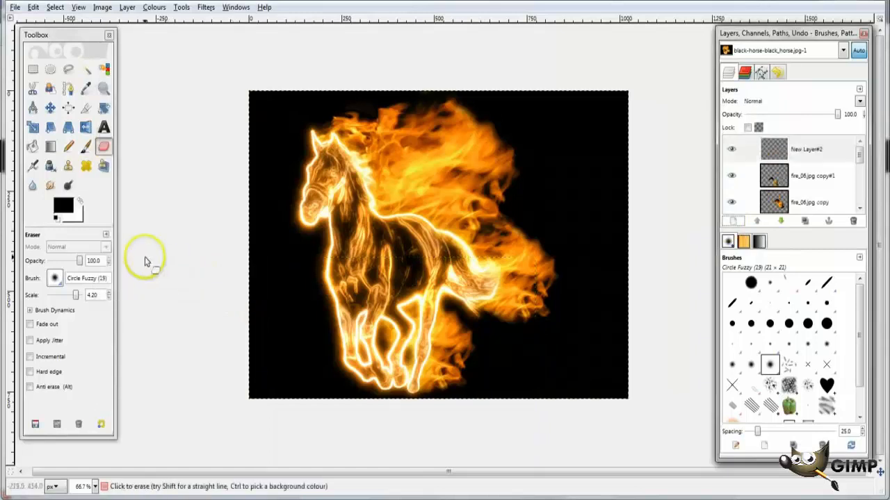
click(85, 147)
click(105, 248)
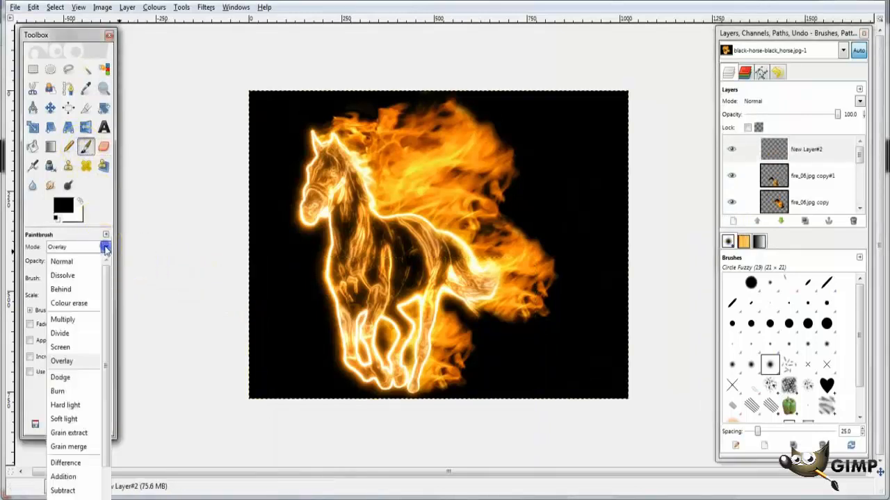
click(69, 262)
click(55, 278)
click(57, 410)
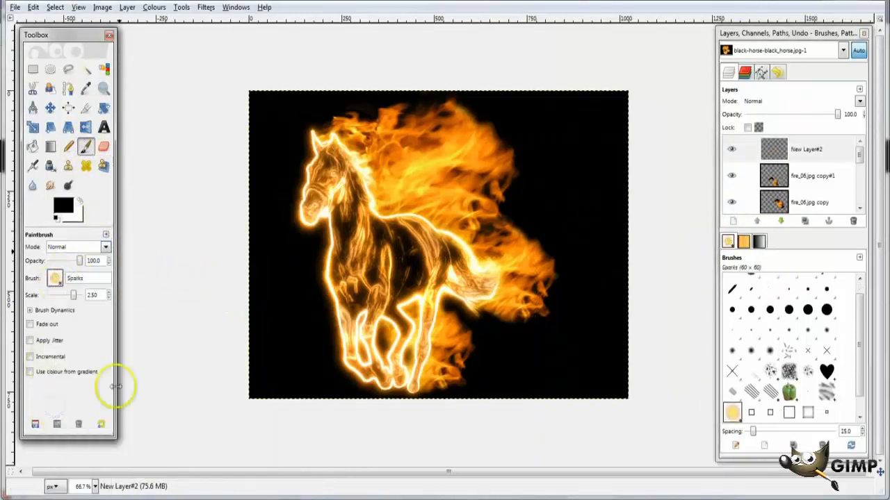
click(30, 341)
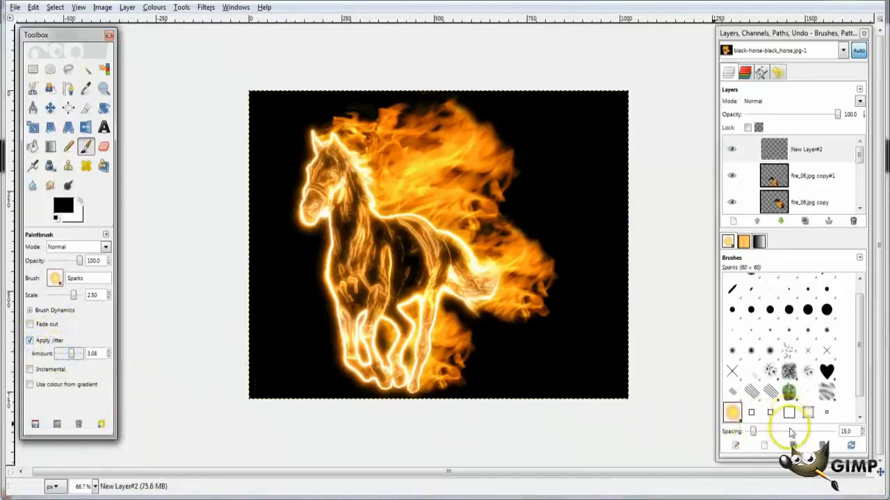
drag(760, 432, 784, 434)
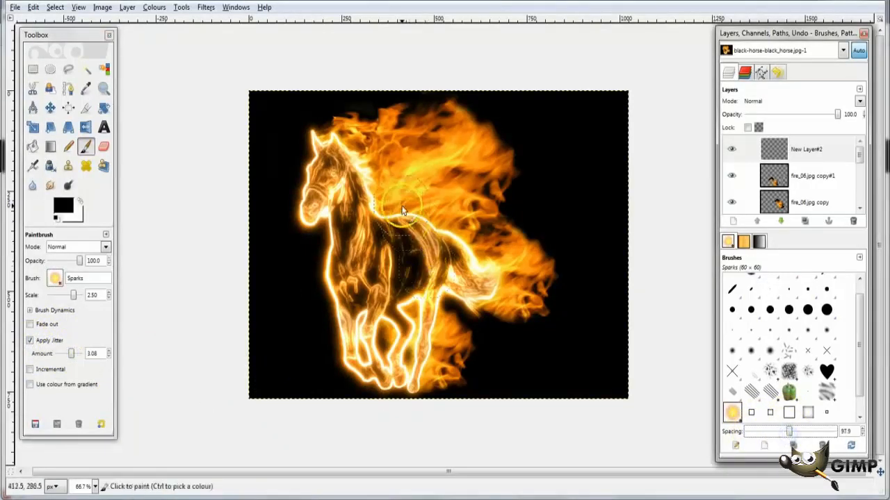
Step: Scatter small sparks along the edges of the mane, tail and leg flames, using brush scales 0.20 and 0.40
scroll(366, 234, up, 2)
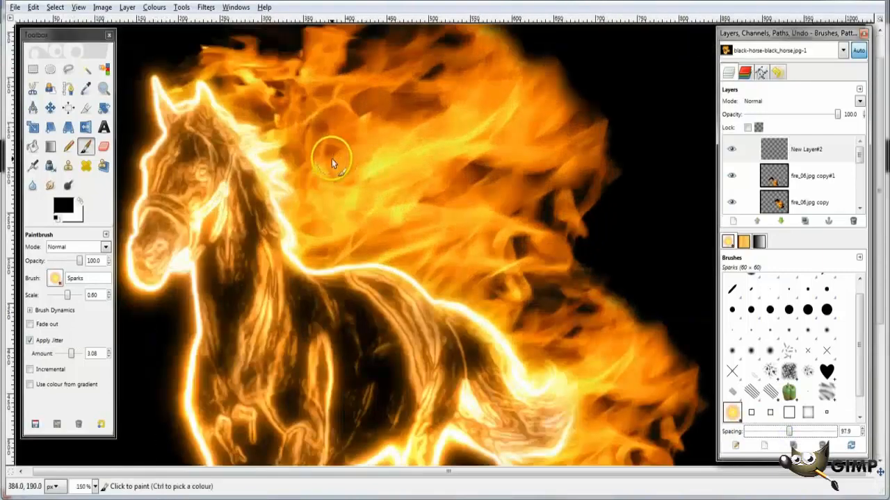
scroll(233, 77, down, 1)
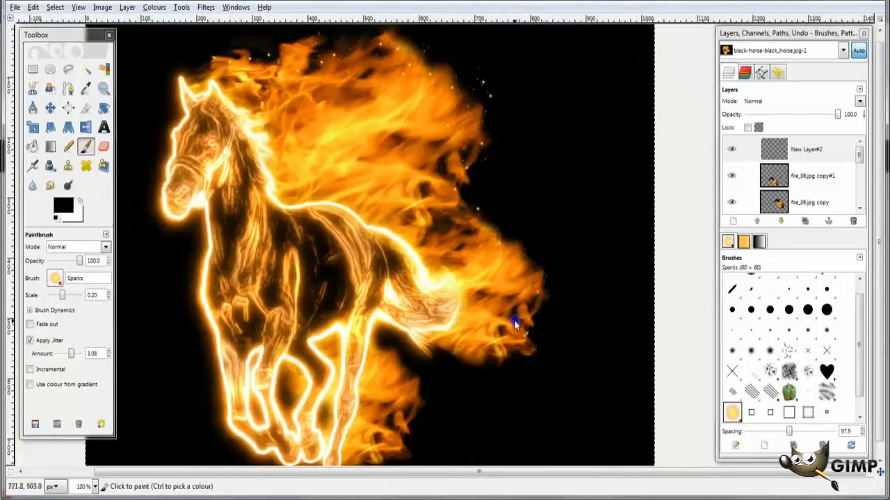
click(356, 450)
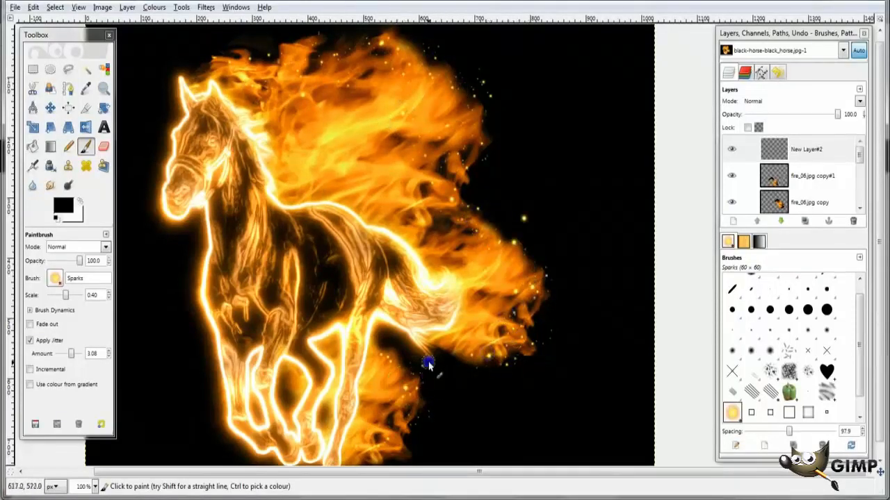
key(minus)
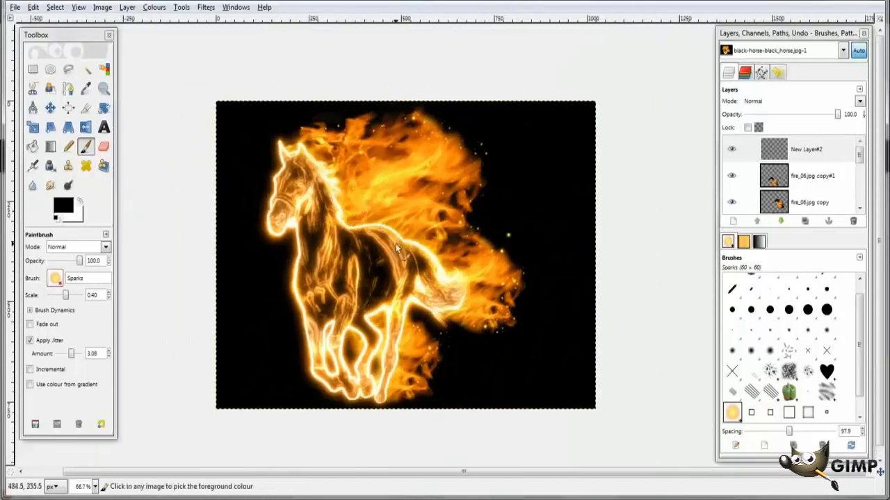
key(1)
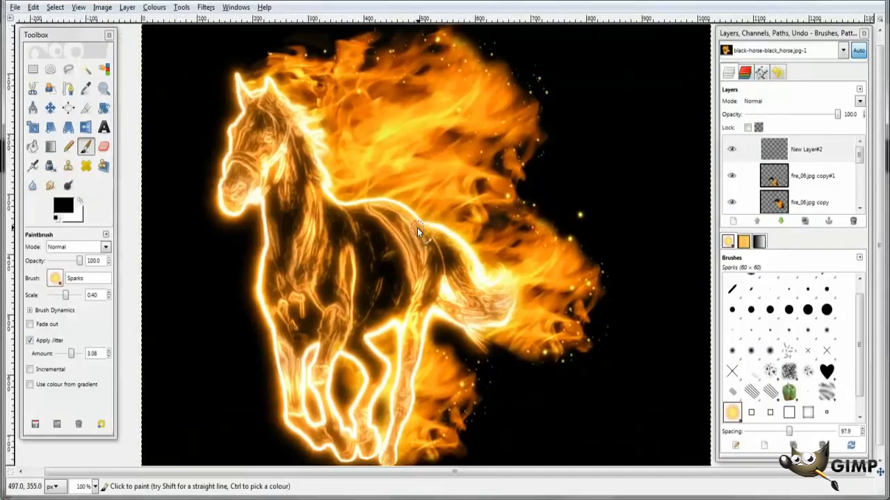